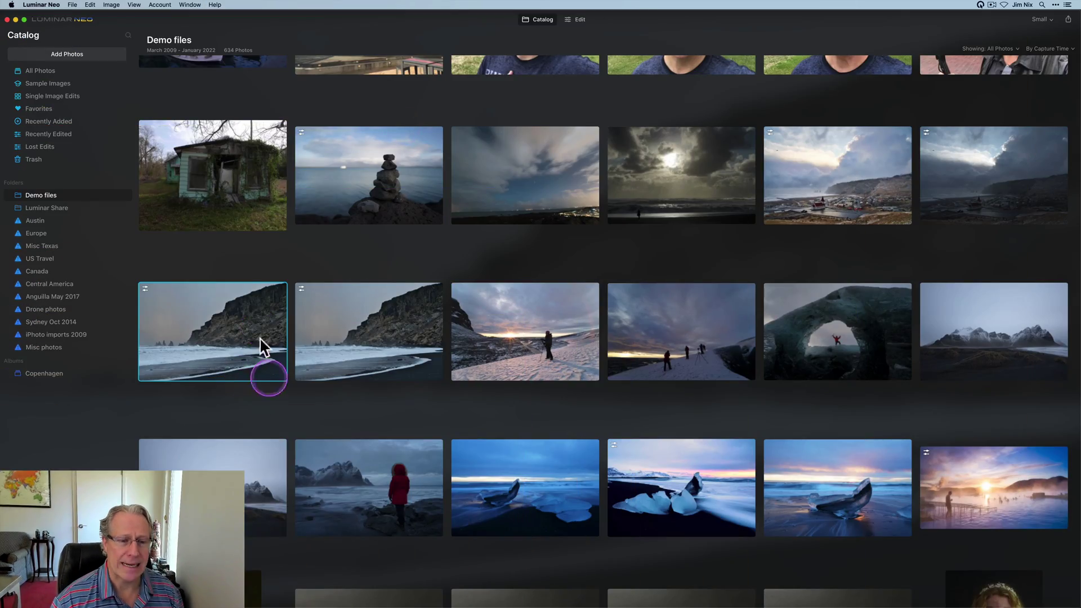
Select the first Vik beach cliff copy in Demo files and open it in Edit.
{"action": "left_click", "coordinate": [355, 343]}
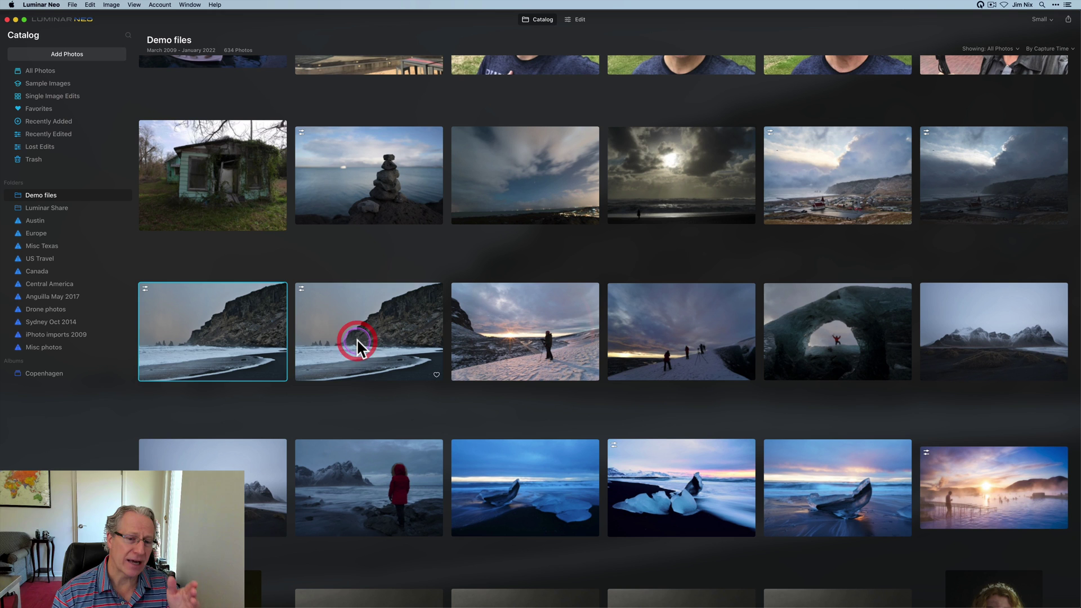
{"action": "left_click", "coordinate": [246, 336]}
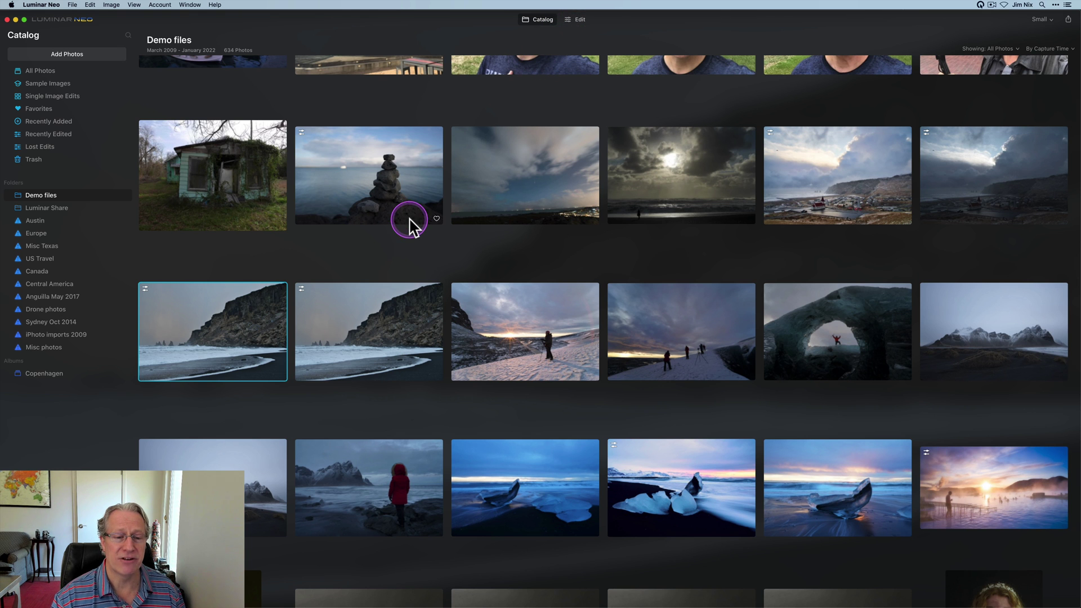
{"action": "left_click", "coordinate": [578, 21]}
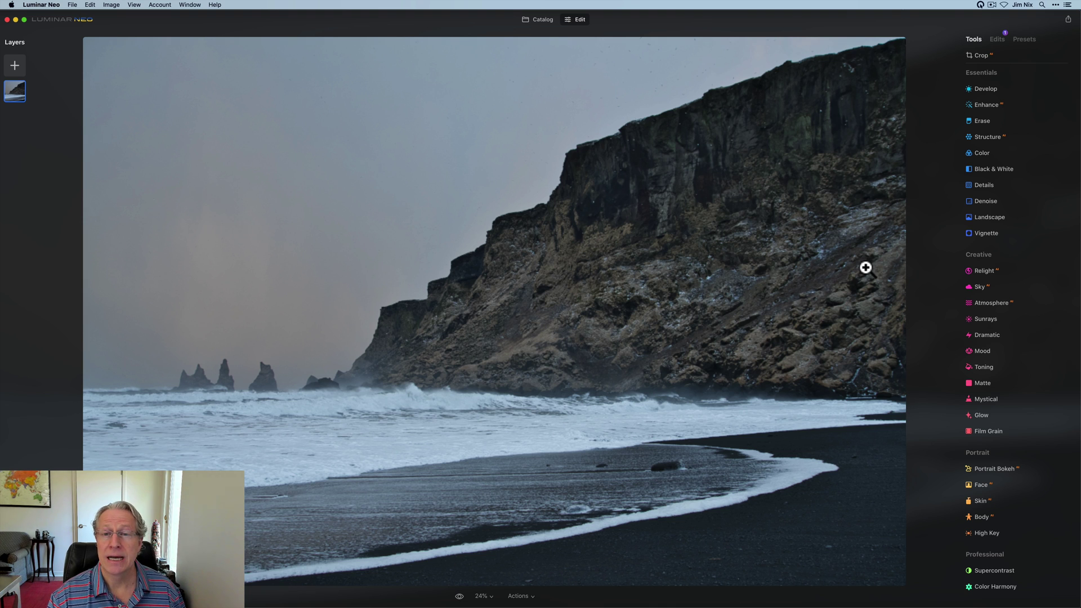
Expand Toning on the beach photo, keep Amount at 50, and choose Highlights.
{"action": "left_click", "coordinate": [1010, 373]}
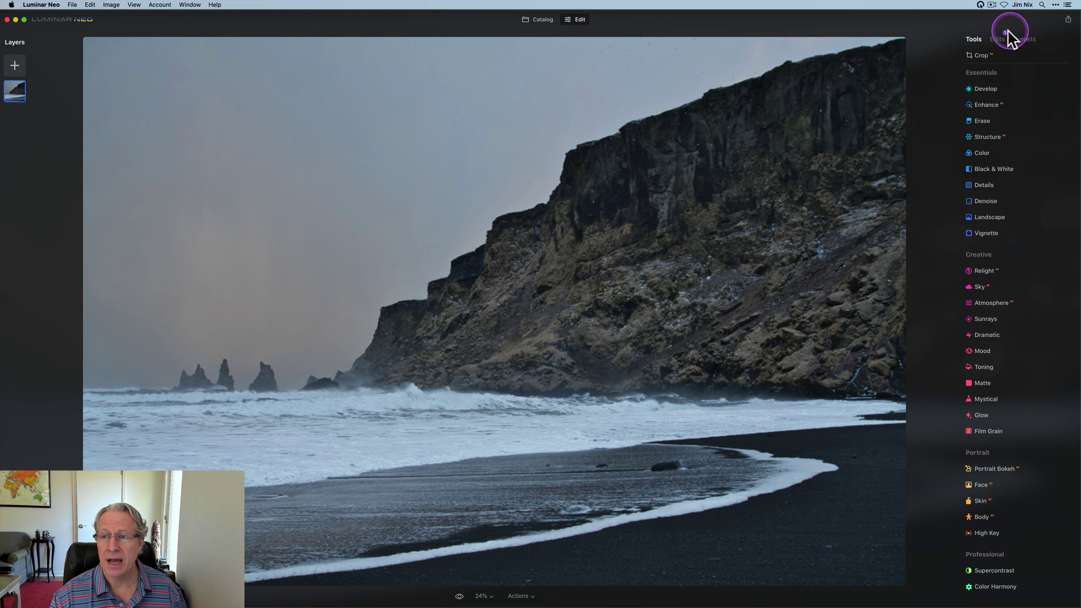
{"action": "left_click", "coordinate": [981, 367]}
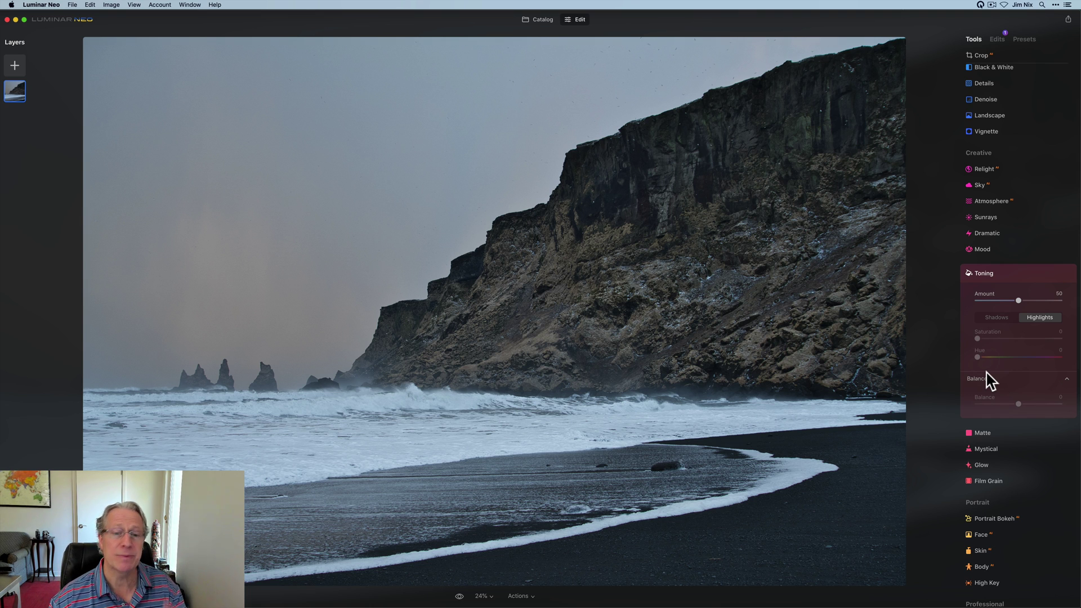
{"action": "left_click_drag", "start_coordinate": [1019, 301], "coordinate": [1018, 303]}
{"action": "left_click", "coordinate": [1027, 319]}
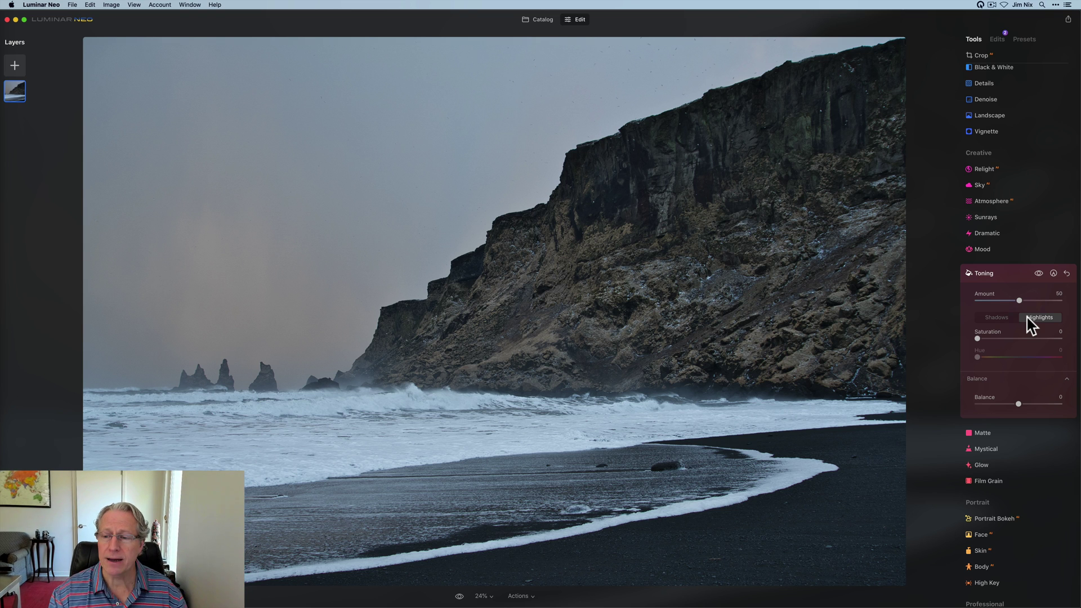
Try small Saturation and Hue changes on the highlight tint.
{"action": "left_click", "coordinate": [977, 339]}
{"action": "left_click_drag", "start_coordinate": [978, 338], "coordinate": [980, 339]}
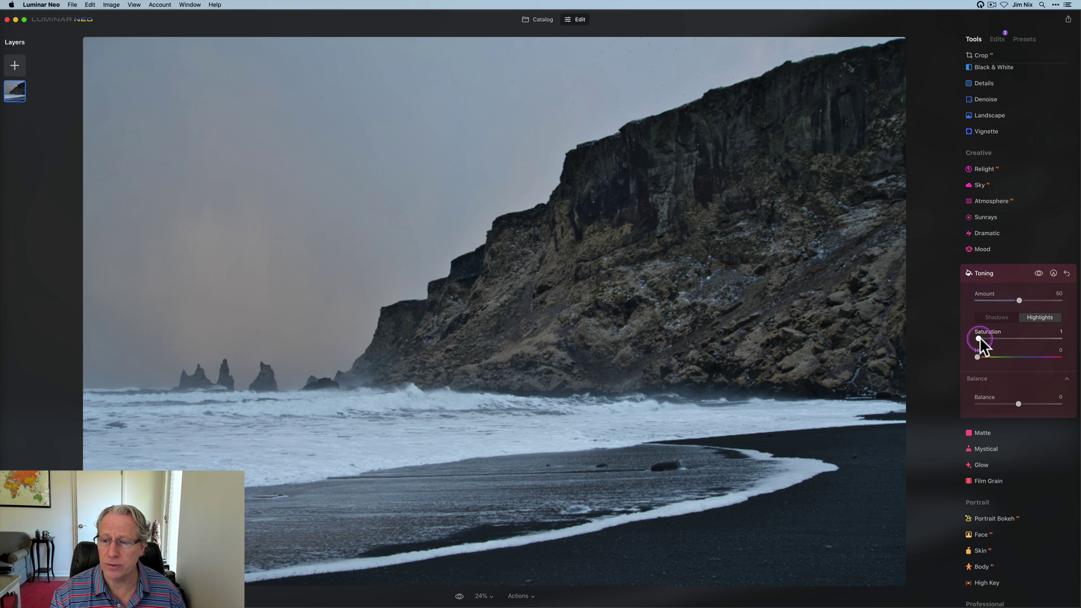
{"action": "left_click", "coordinate": [977, 357]}
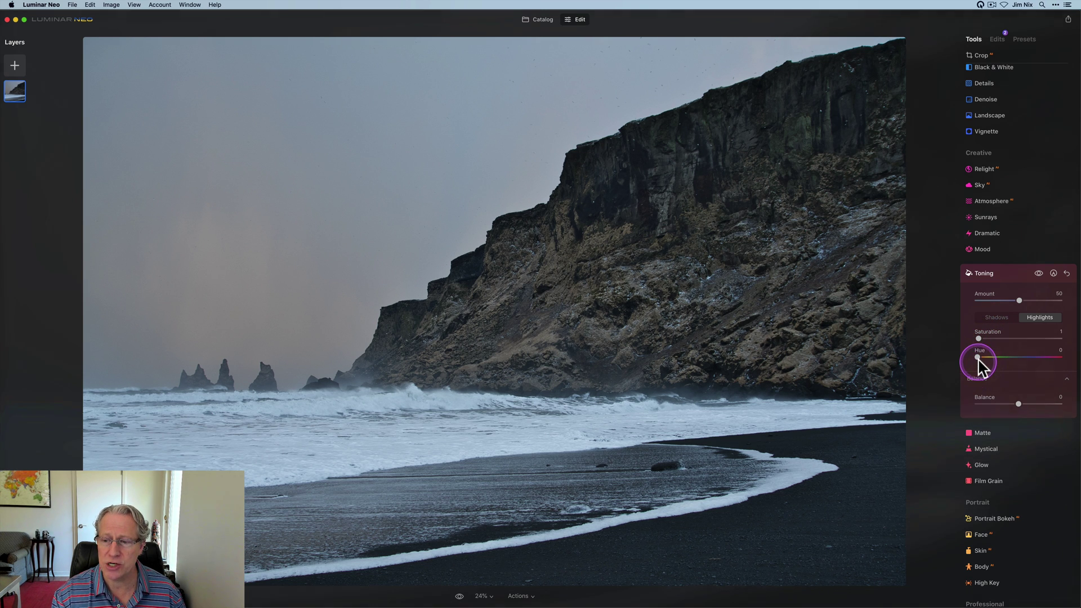
{"action": "mouse_move", "coordinate": [977, 357]}
{"action": "left_mouse_down"}
{"action": "mouse_move", "coordinate": [1037, 362]}
{"action": "mouse_move", "coordinate": [961, 357]}
{"action": "left_mouse_up"}
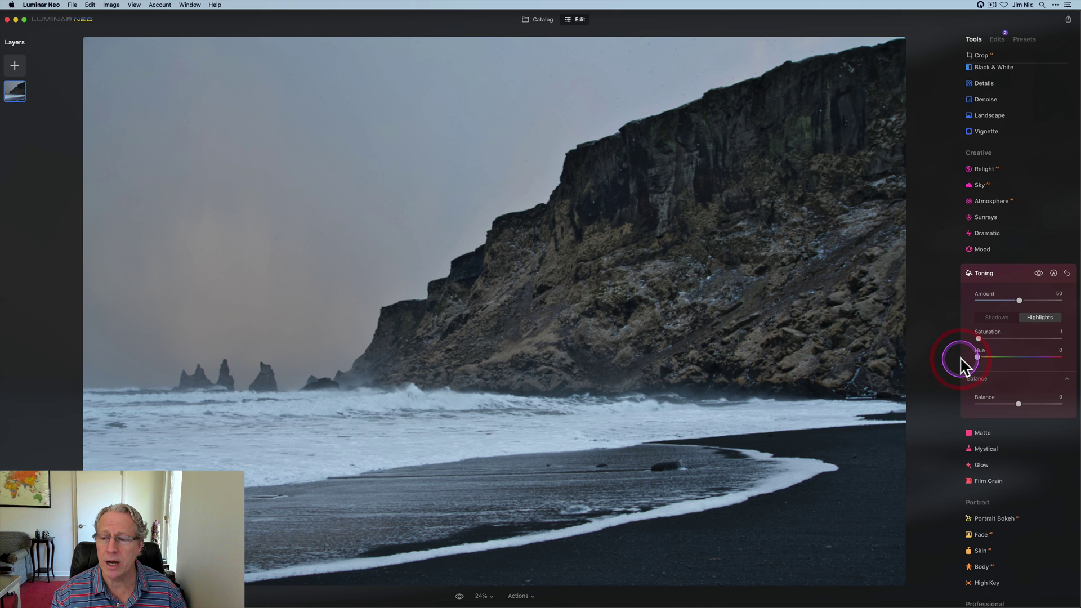
{"action": "left_click", "coordinate": [978, 340]}
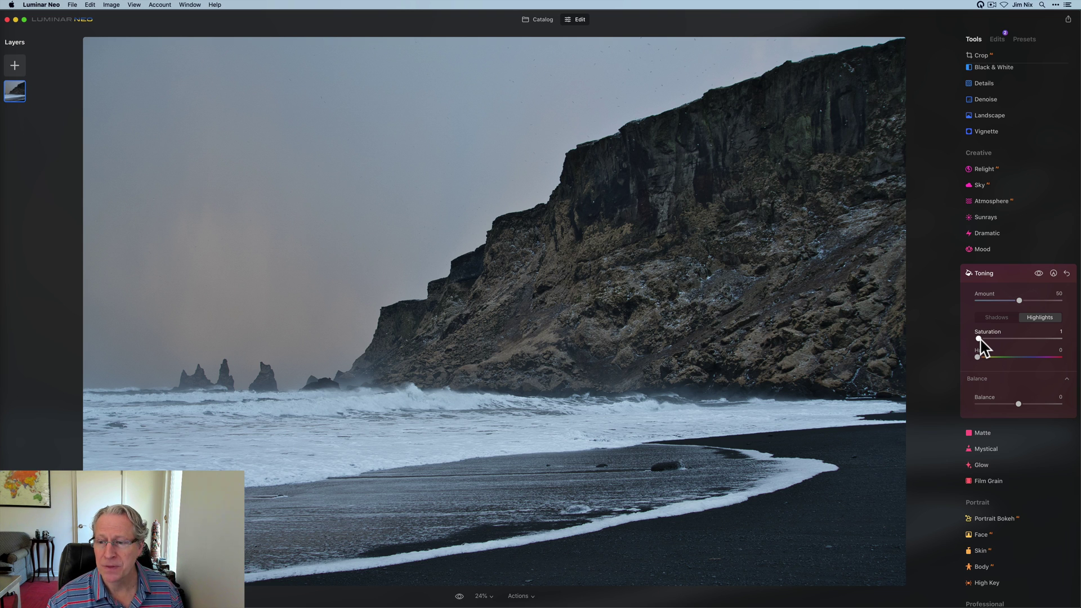
Set highlight Saturation 70 and Hue 276, toggling the toning off and on to compare.
{"action": "left_click", "coordinate": [978, 338]}
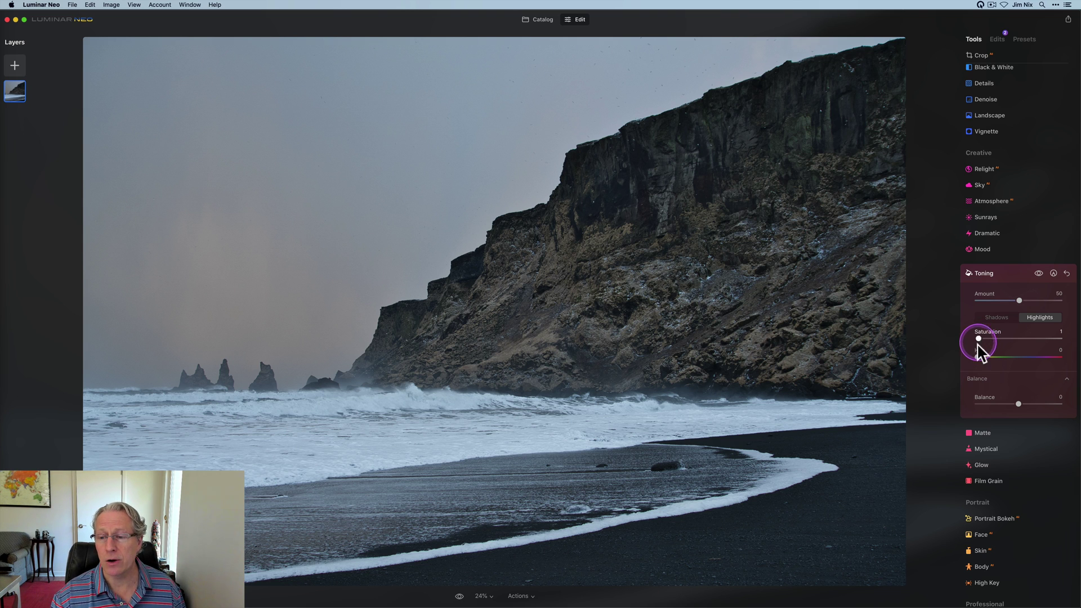
{"action": "left_click", "coordinate": [977, 357]}
{"action": "left_click_drag", "start_coordinate": [977, 338], "coordinate": [1028, 338]}
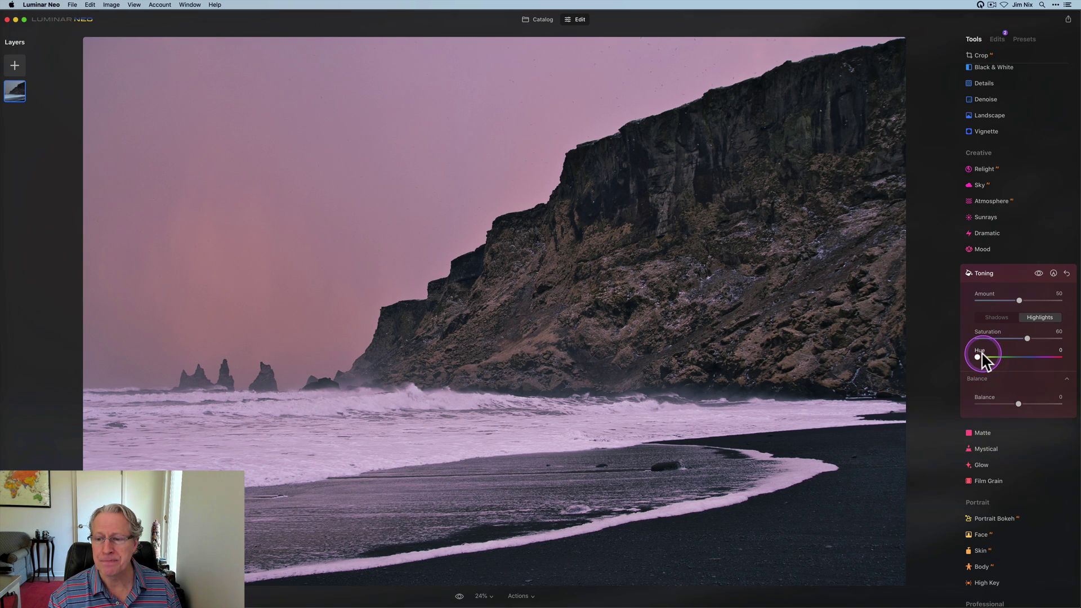
{"action": "left_click_drag", "start_coordinate": [977, 357], "coordinate": [1043, 360]}
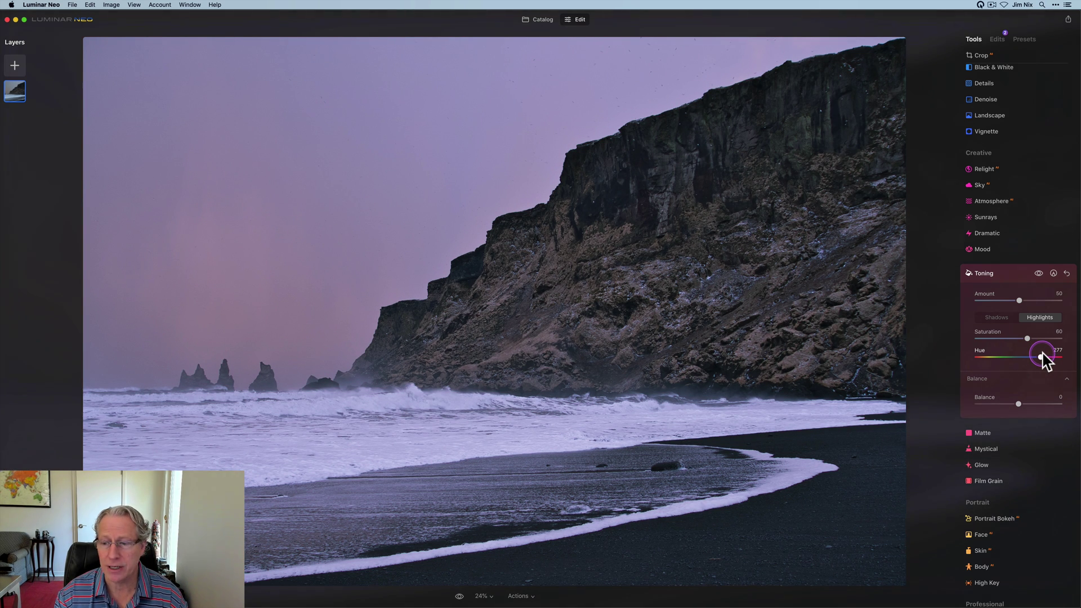
{"action": "mouse_move", "coordinate": [1043, 361]}
{"action": "left_mouse_down"}
{"action": "mouse_move", "coordinate": [1030, 339]}
{"action": "mouse_move", "coordinate": [1058, 338]}
{"action": "mouse_move", "coordinate": [1039, 339]}
{"action": "left_mouse_up"}
{"action": "left_click", "coordinate": [1040, 356]}
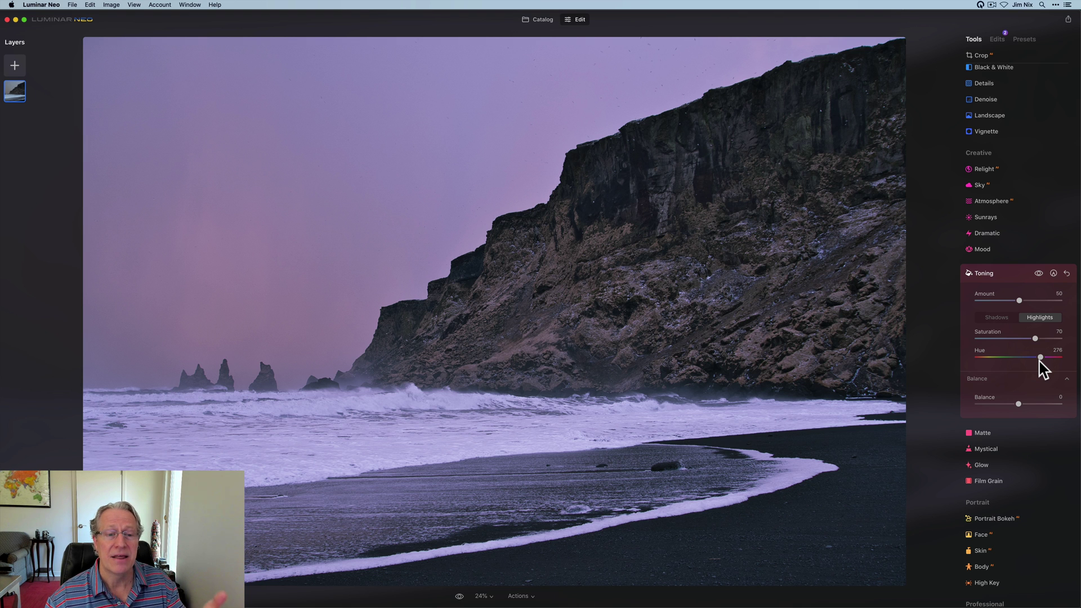
{"action": "left_click", "coordinate": [1038, 274]}
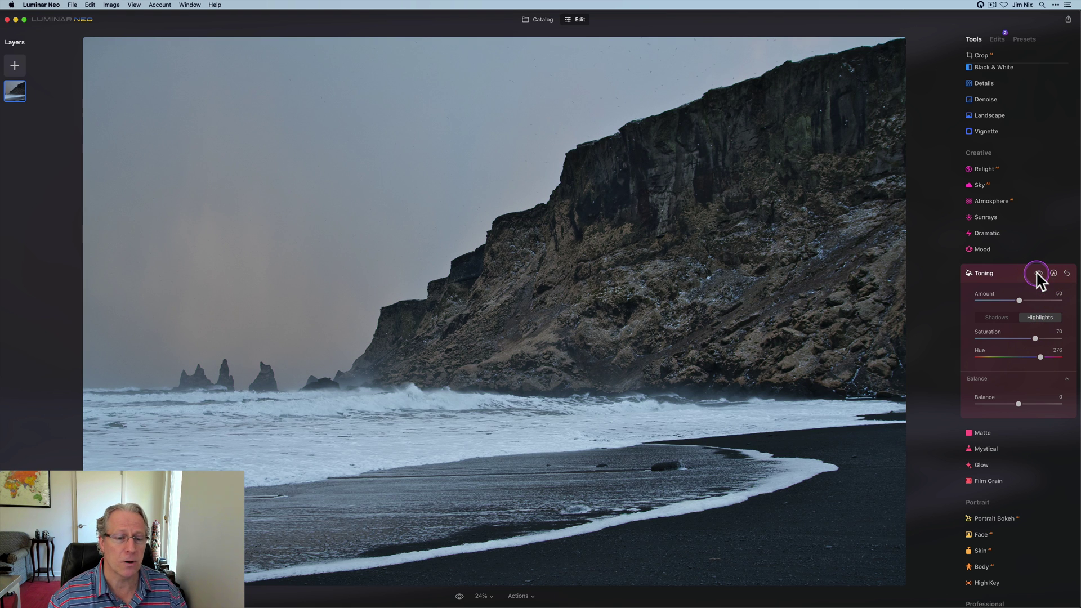
{"action": "left_click", "coordinate": [1038, 274]}
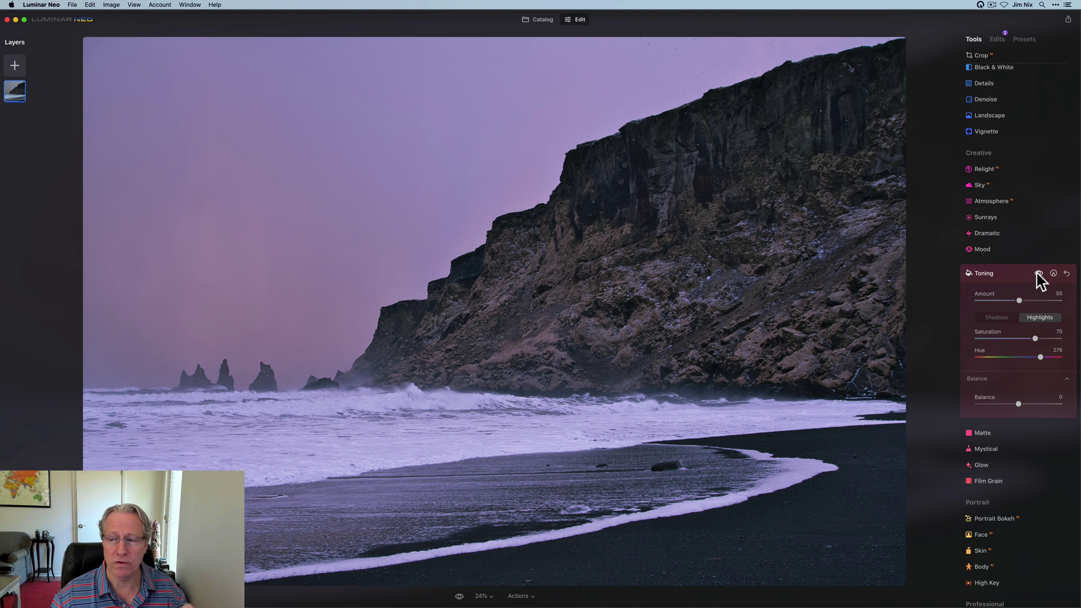
Switch Toning to Shadows and set Saturation 44 and Hue 230, then hide toning to compare.
{"action": "left_click", "coordinate": [1000, 318]}
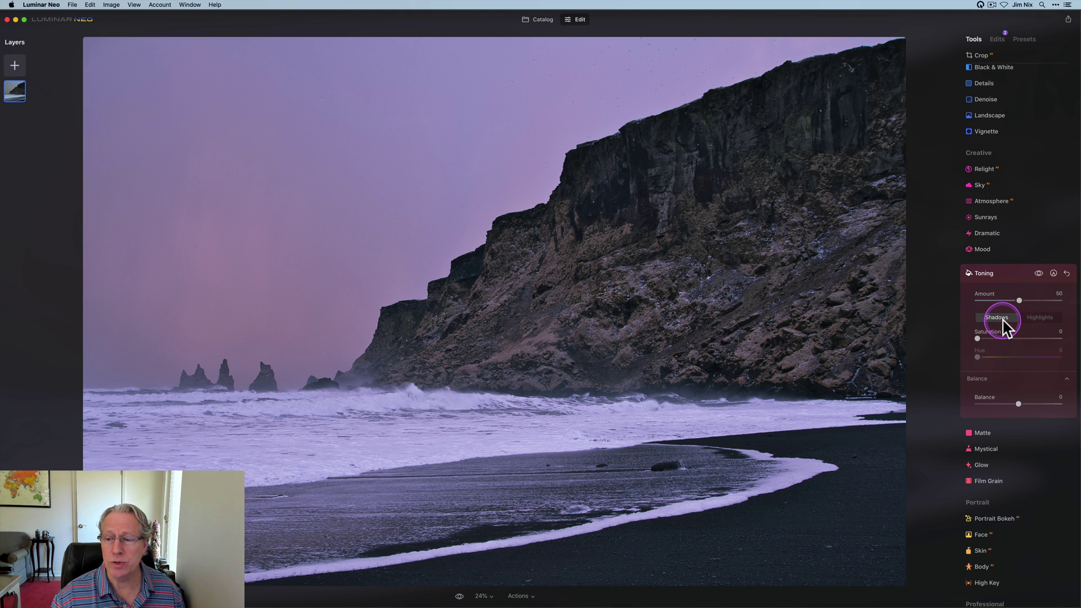
{"action": "left_click_drag", "start_coordinate": [977, 338], "coordinate": [1033, 358]}
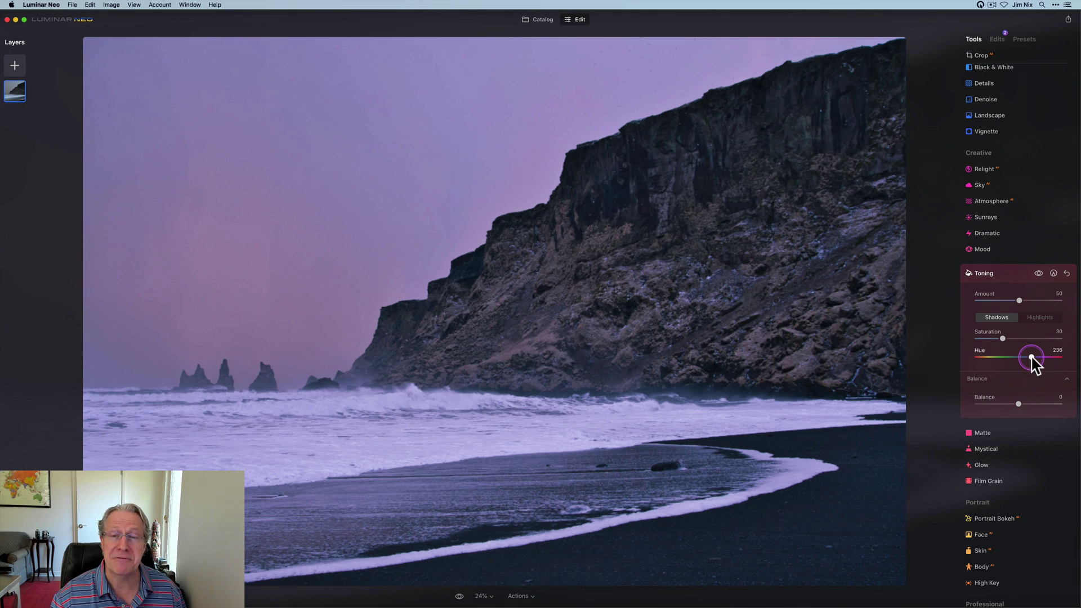
{"action": "left_click_drag", "start_coordinate": [1032, 359], "coordinate": [1026, 360]}
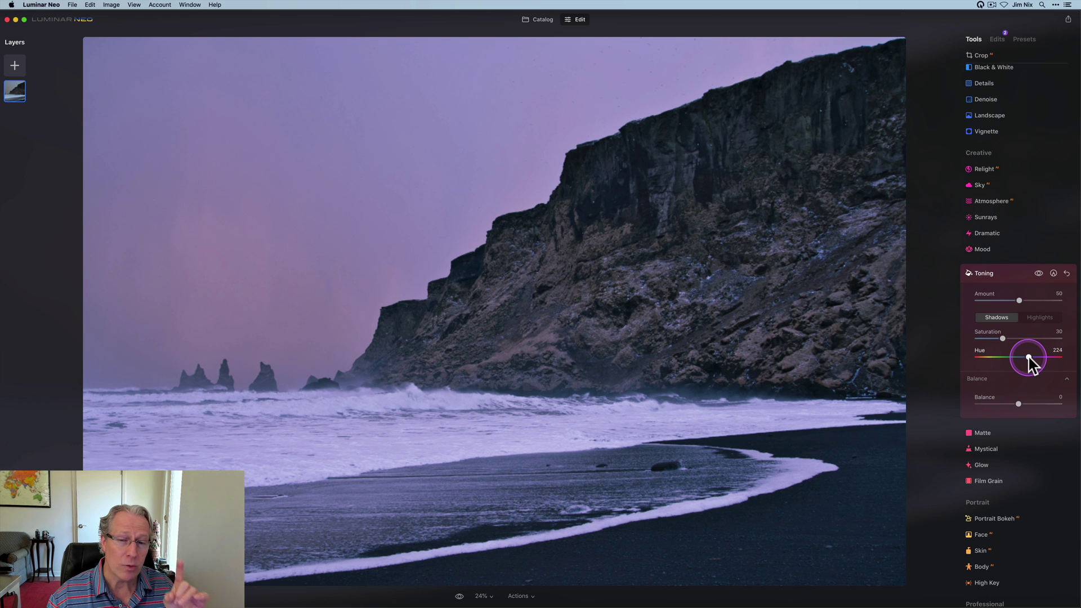
{"action": "left_click_drag", "start_coordinate": [1003, 338], "coordinate": [1073, 343]}
{"action": "left_click", "coordinate": [1029, 358]}
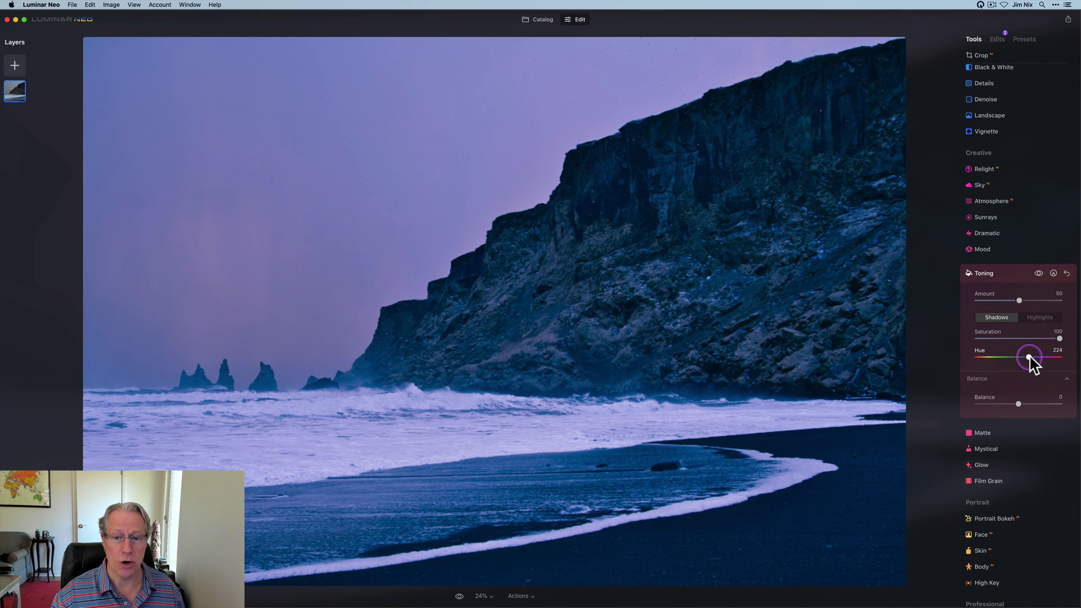
{"action": "mouse_move", "coordinate": [1029, 358]}
{"action": "left_mouse_down"}
{"action": "mouse_move", "coordinate": [1056, 339]}
{"action": "mouse_move", "coordinate": [1013, 340]}
{"action": "left_mouse_up"}
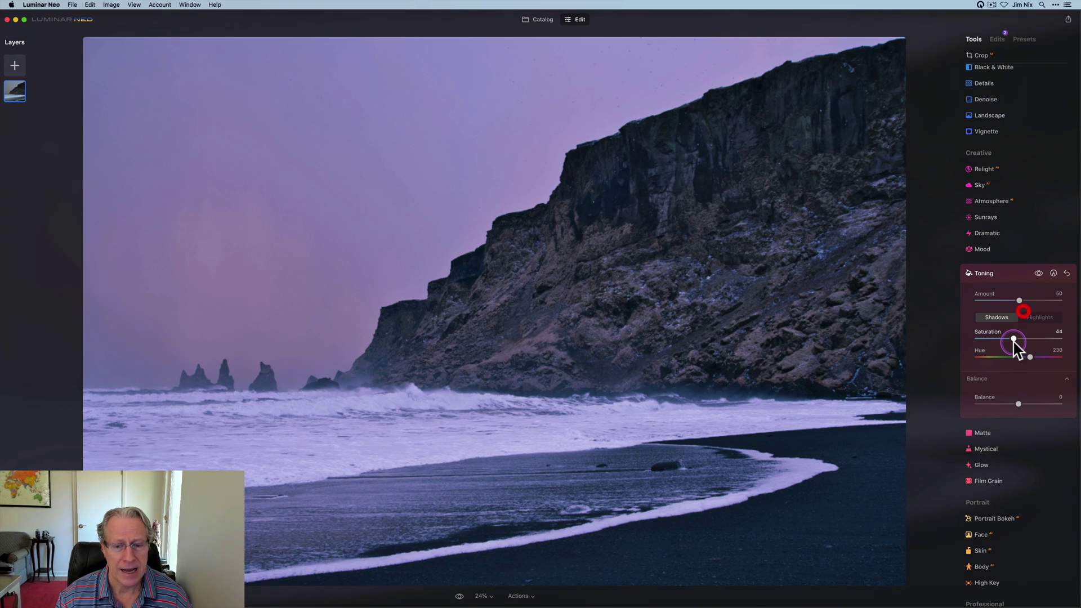
{"action": "left_click", "coordinate": [1038, 274]}
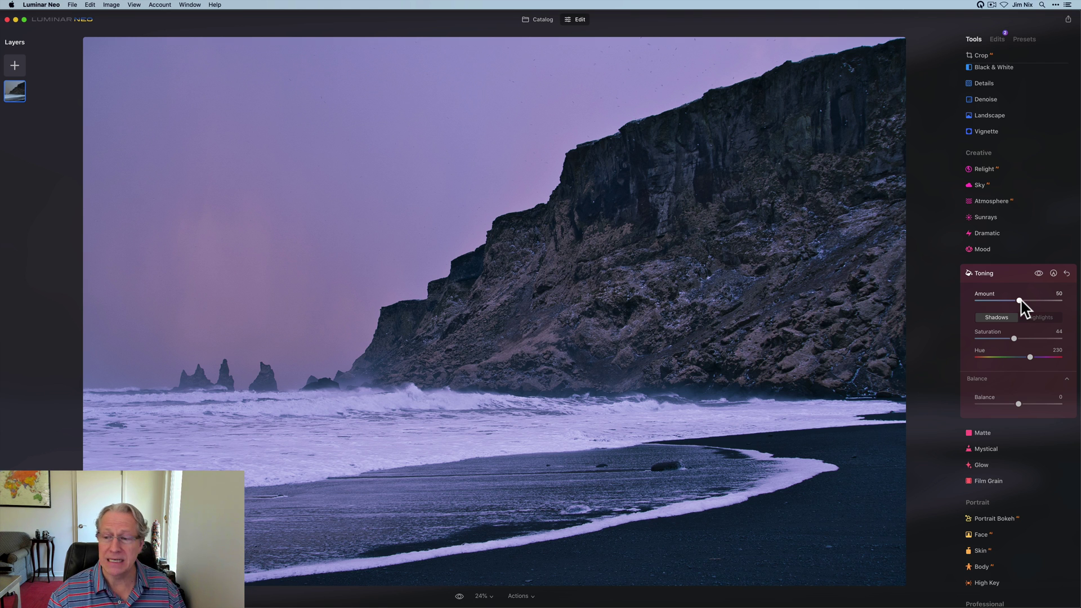
{"action": "left_click_drag", "start_coordinate": [1020, 301], "coordinate": [1066, 304]}
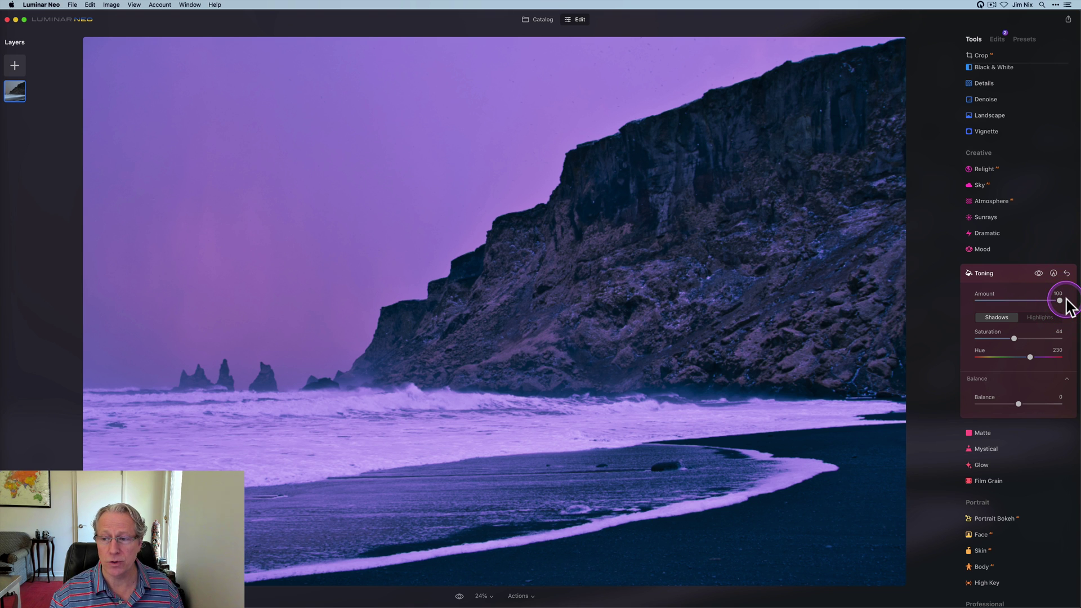
{"action": "double_click", "coordinate": [1059, 301]}
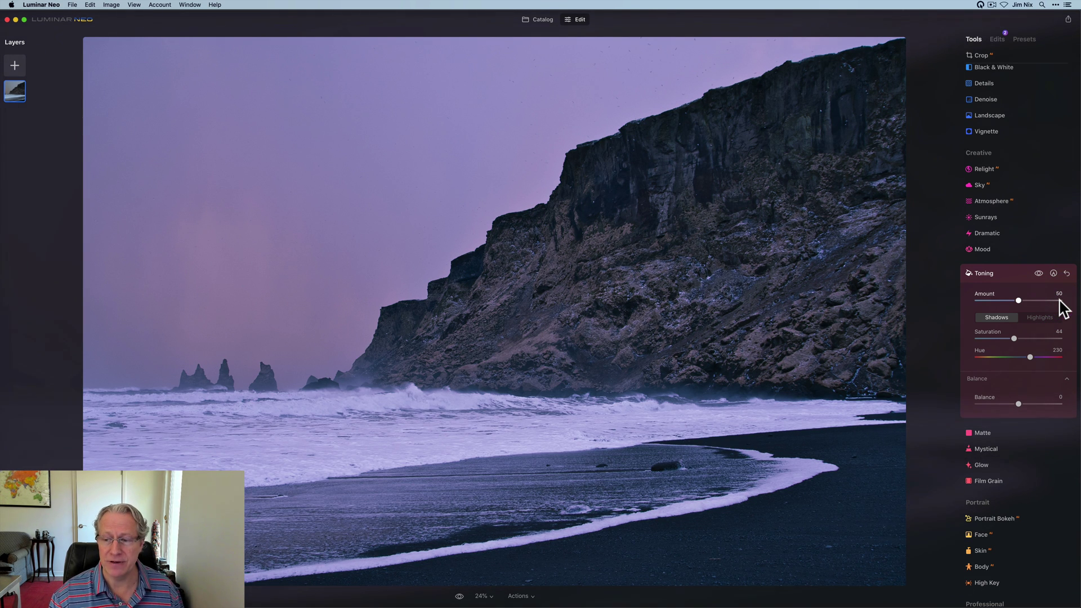
{"action": "left_click", "coordinate": [1018, 404]}
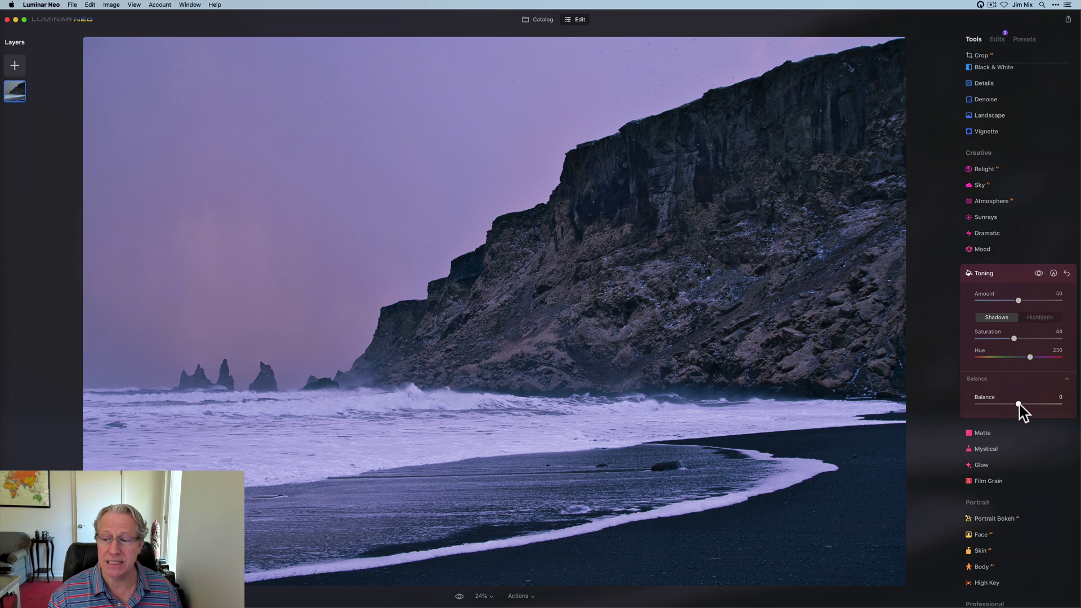
Set Toning Balance to 27 and Amount to 56, toggling the effect to compare.
{"action": "left_click", "coordinate": [1018, 404]}
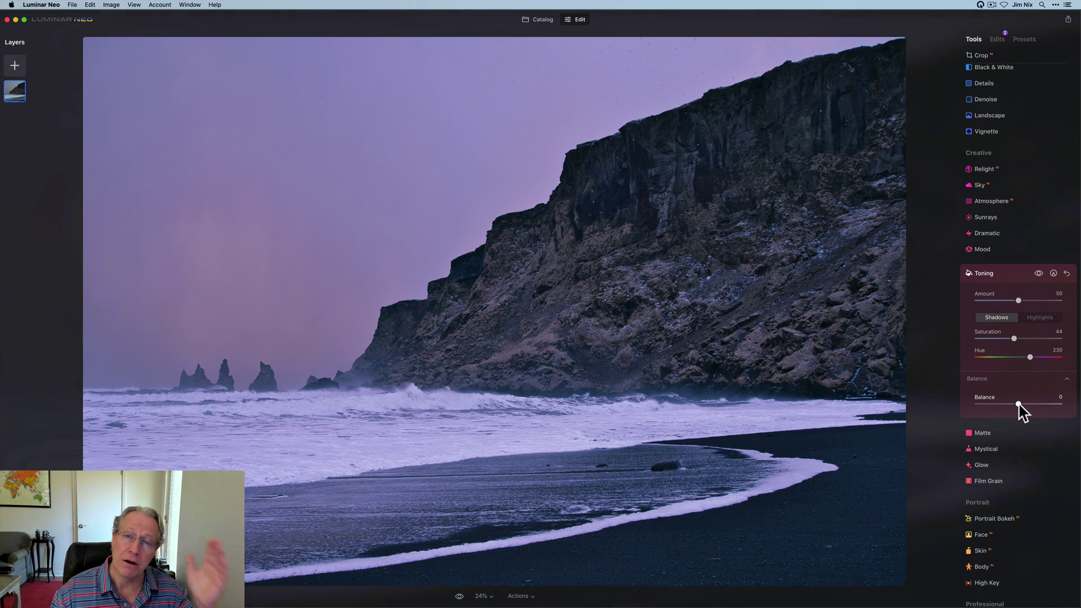
{"action": "left_click_drag", "start_coordinate": [1019, 404], "coordinate": [1066, 405]}
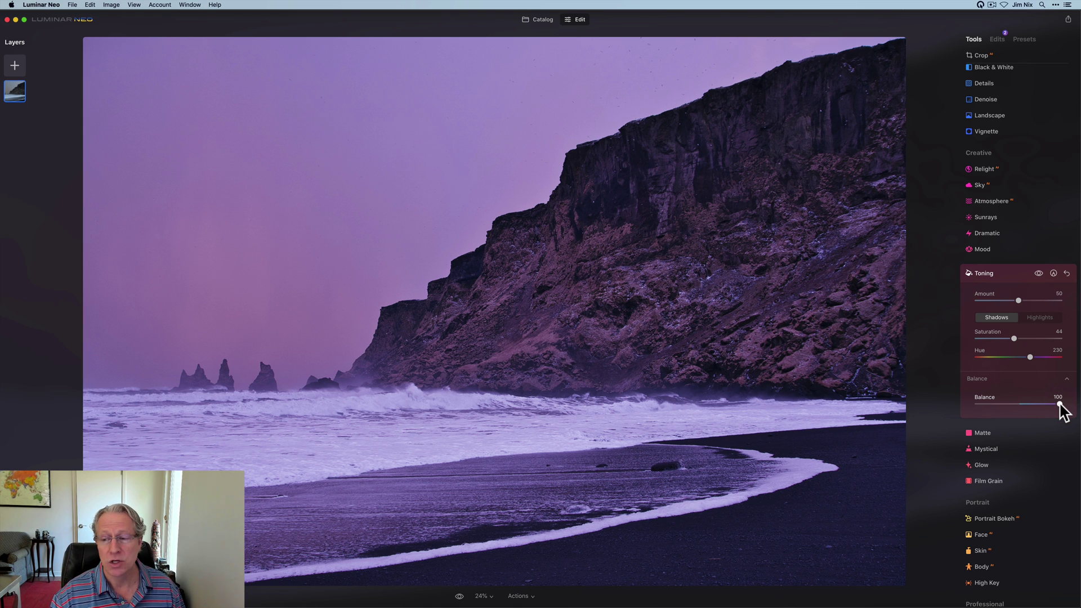
{"action": "left_click_drag", "start_coordinate": [1059, 404], "coordinate": [1020, 404]}
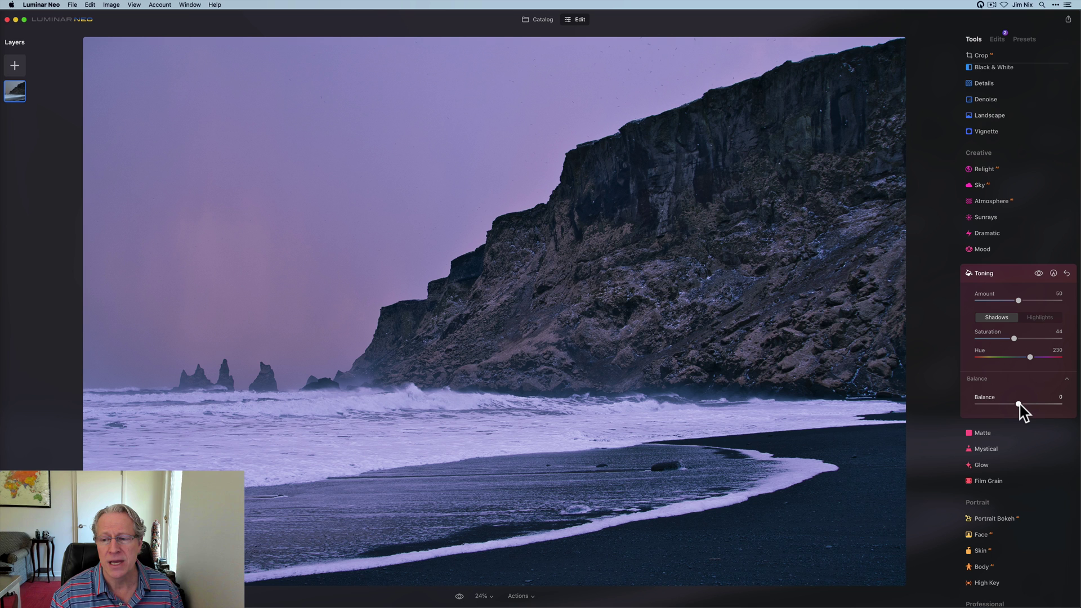
{"action": "left_click_drag", "start_coordinate": [1018, 404], "coordinate": [1030, 404]}
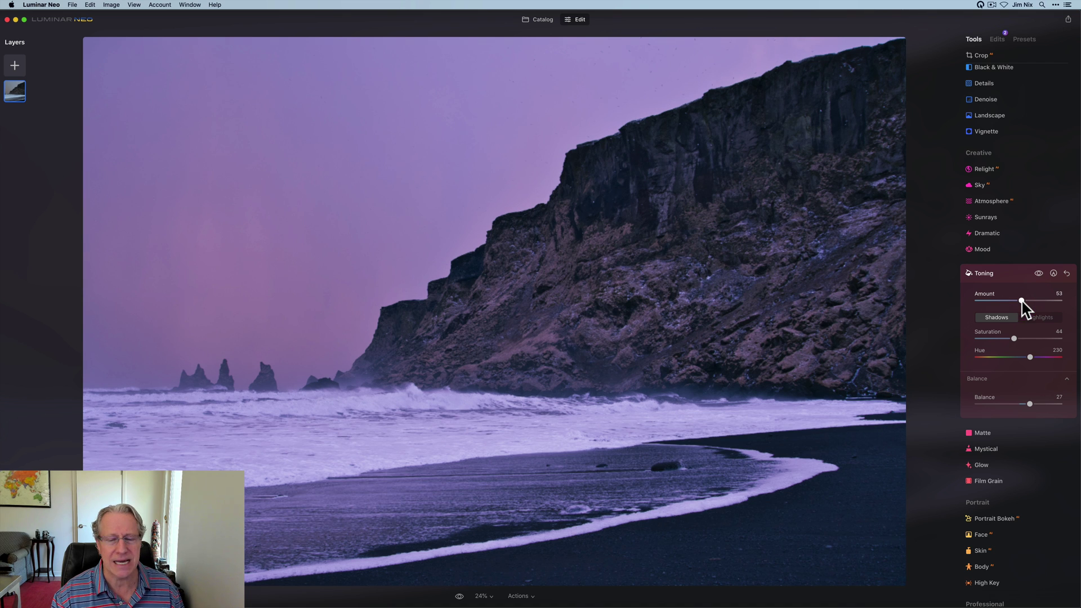
{"action": "left_click_drag", "start_coordinate": [1021, 303], "coordinate": [1023, 304]}
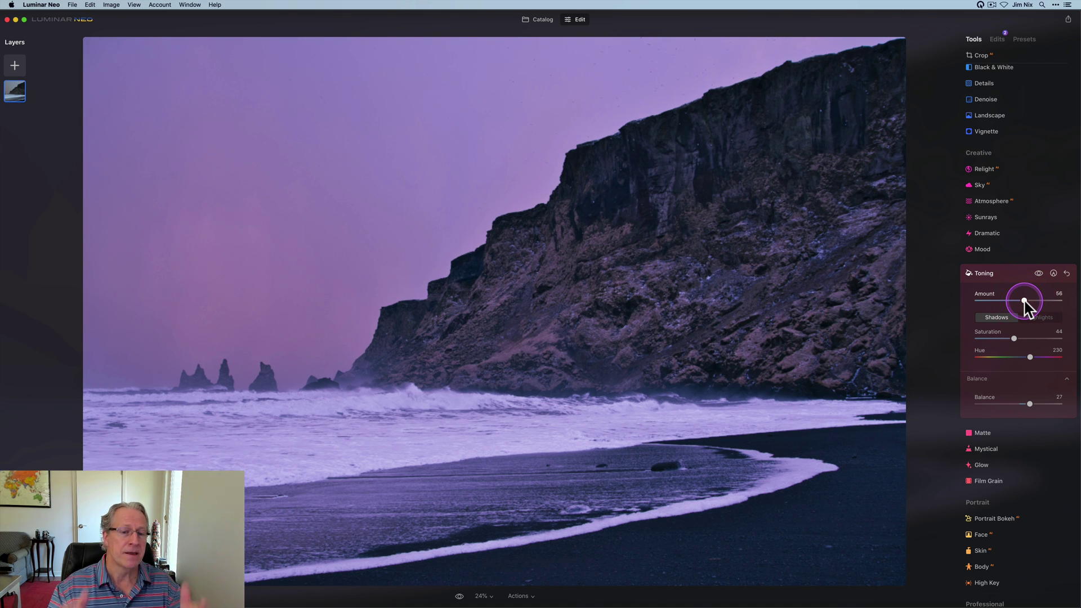
{"action": "left_click", "coordinate": [1039, 274]}
{"action": "left_click", "coordinate": [1038, 274]}
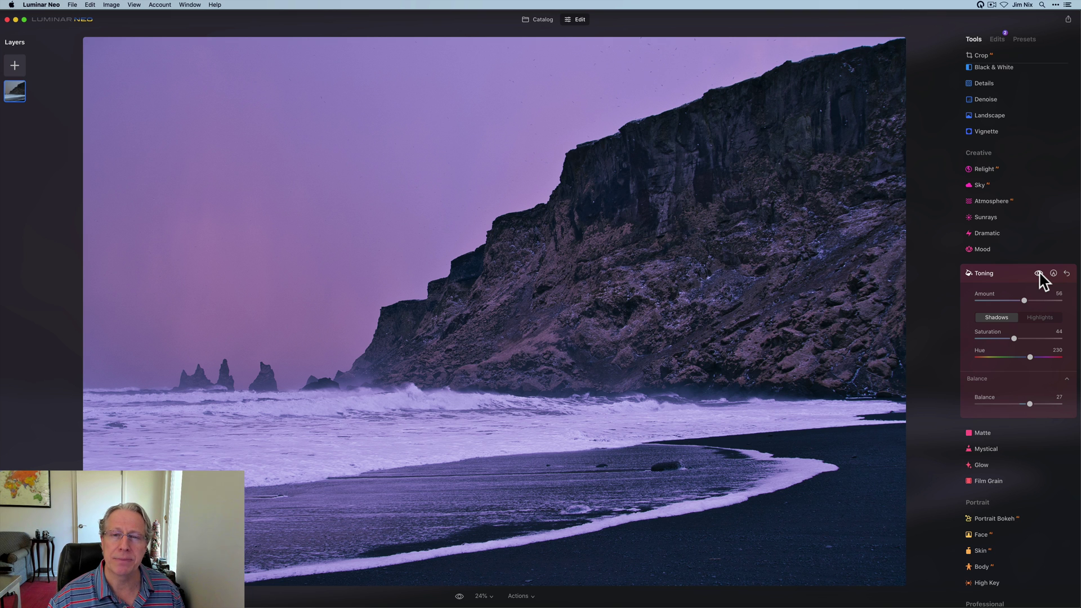
Return to the Catalog and open the second, unedited cliff copy in Edit.
{"action": "key", "text": "g"}
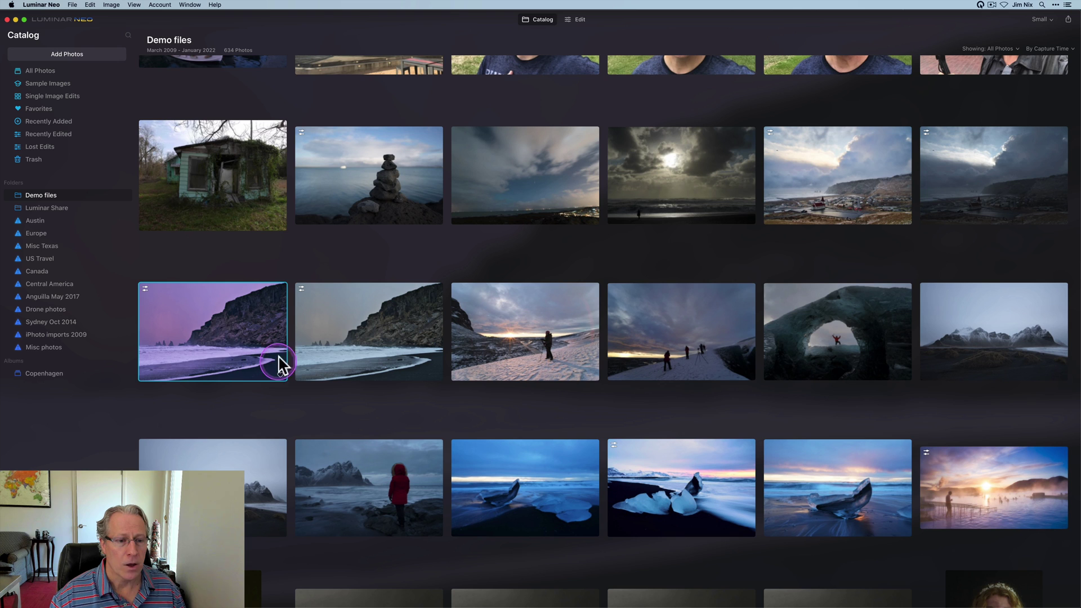
{"action": "left_click", "coordinate": [361, 330]}
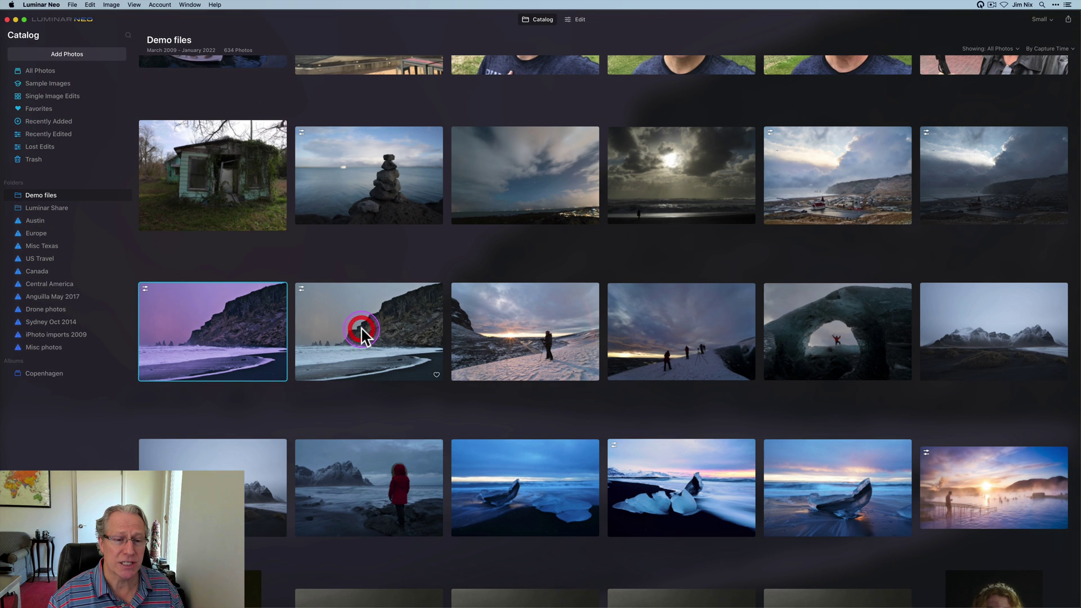
{"action": "left_click", "coordinate": [579, 21]}
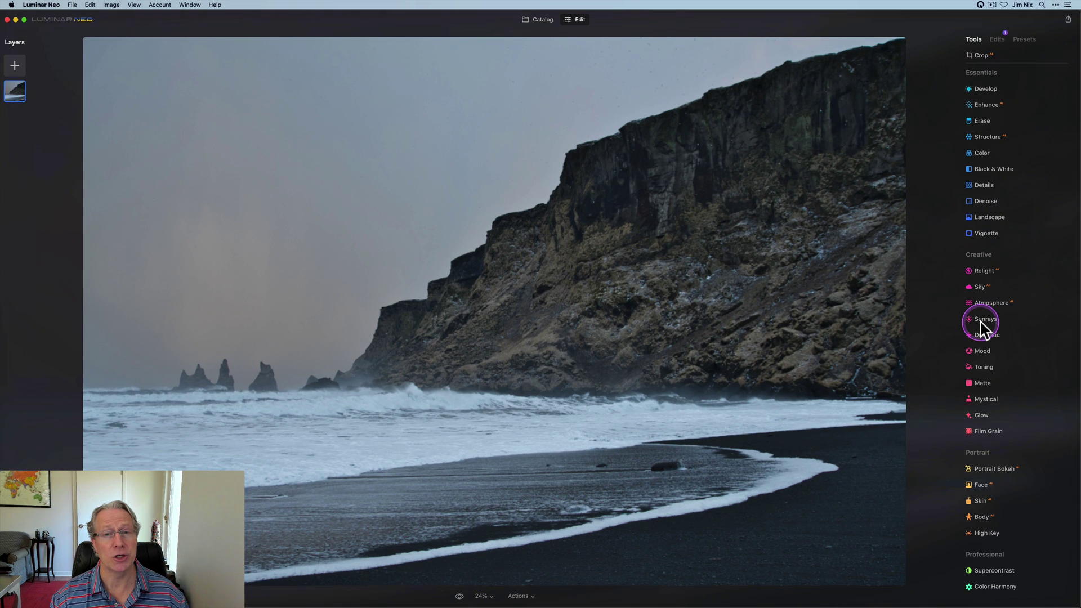
Open Color Harmony and expand Color Balance with Highlights as the tonal range.
{"action": "left_click", "coordinate": [995, 586]}
{"action": "left_click", "coordinate": [994, 535]}
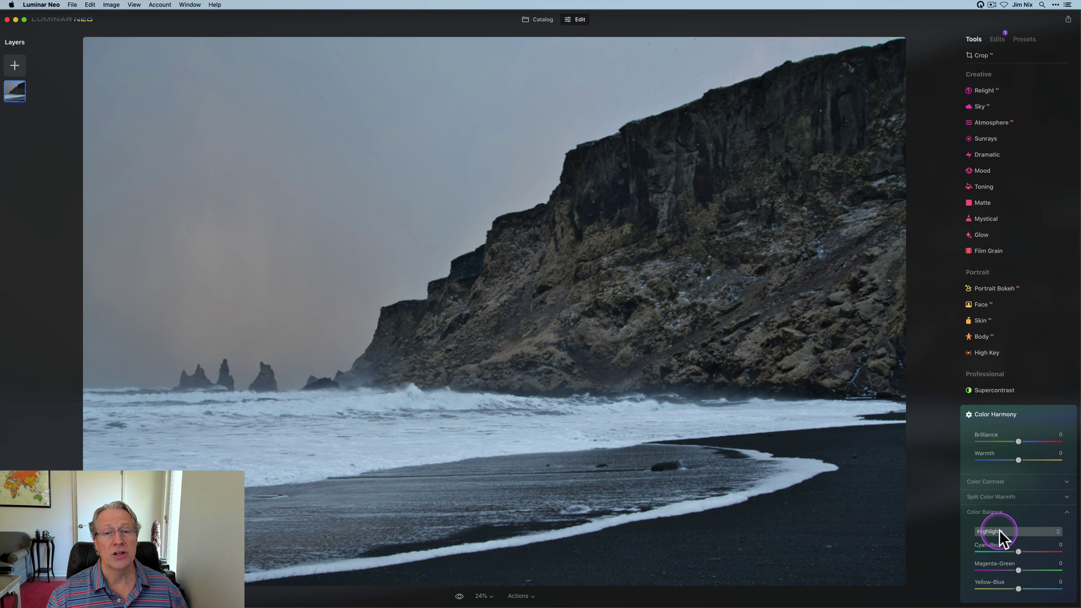
{"action": "left_click", "coordinate": [999, 531]}
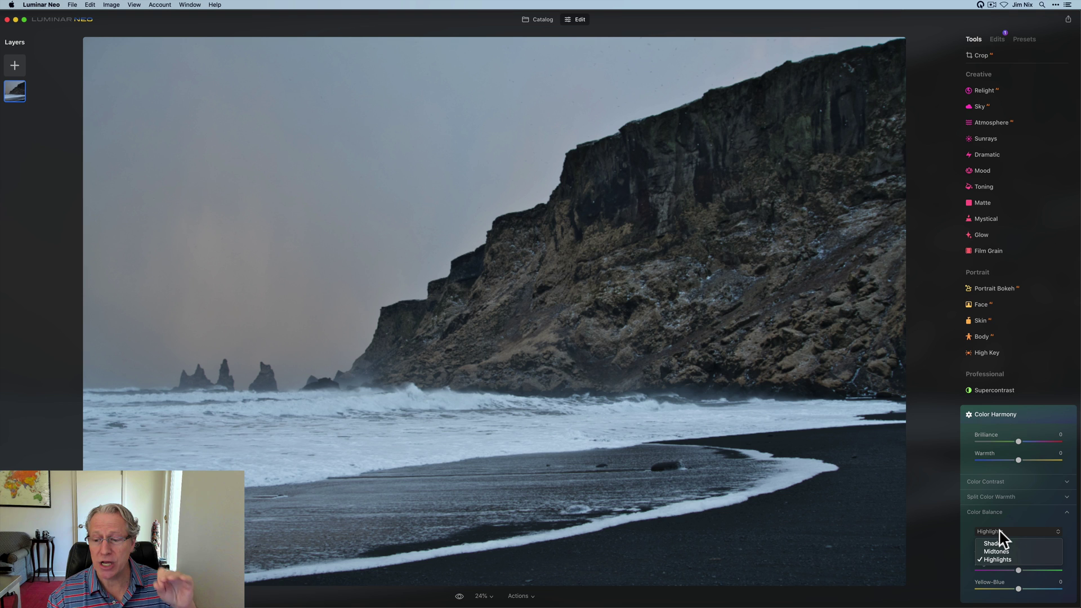
{"action": "left_click", "coordinate": [999, 532]}
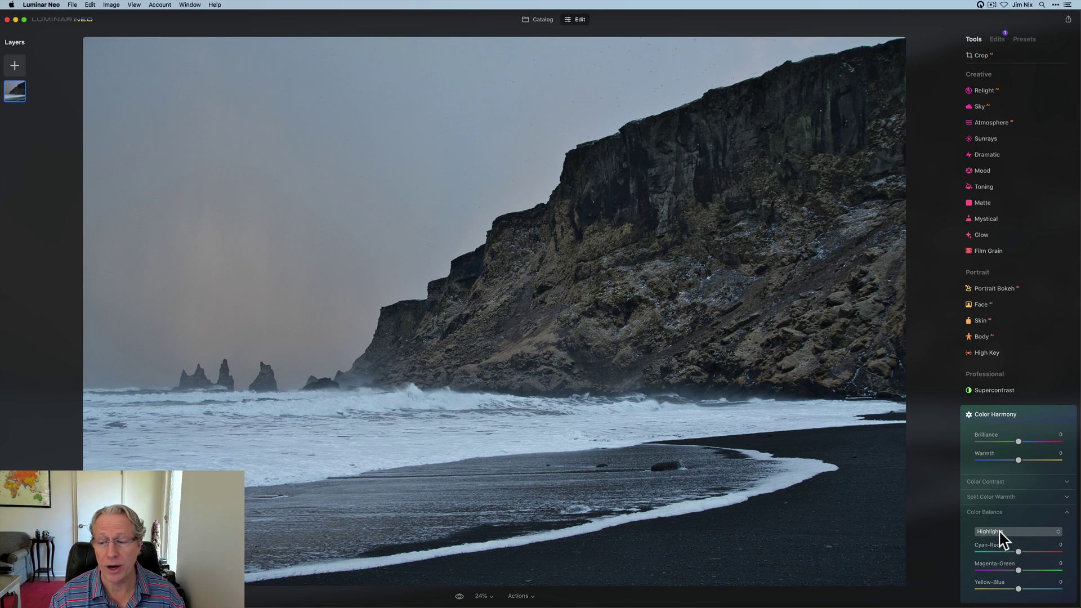
{"action": "left_click", "coordinate": [1000, 531]}
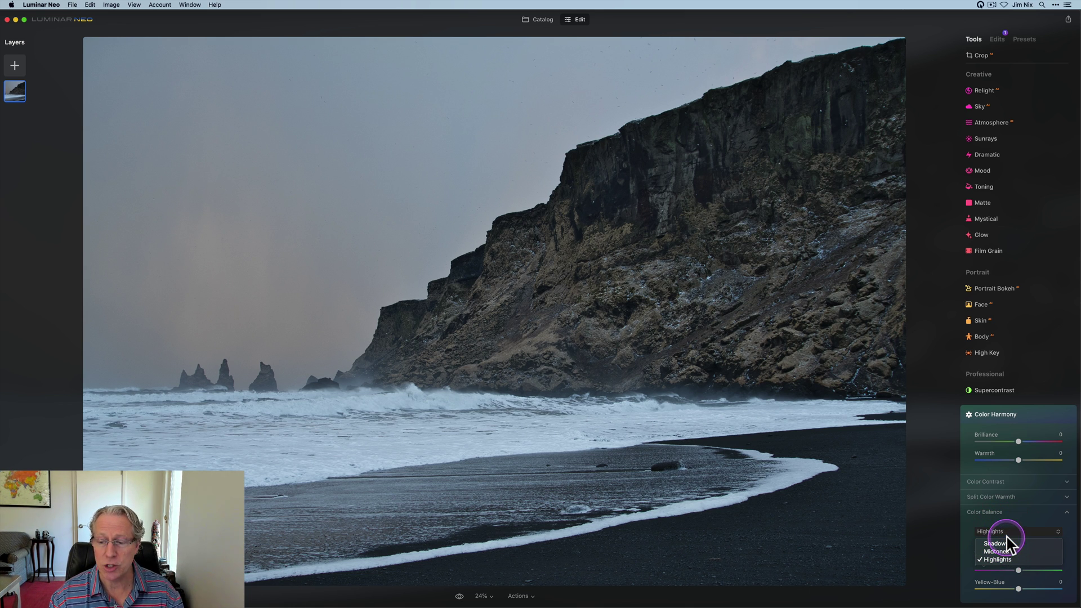
{"action": "left_click", "coordinate": [1006, 534]}
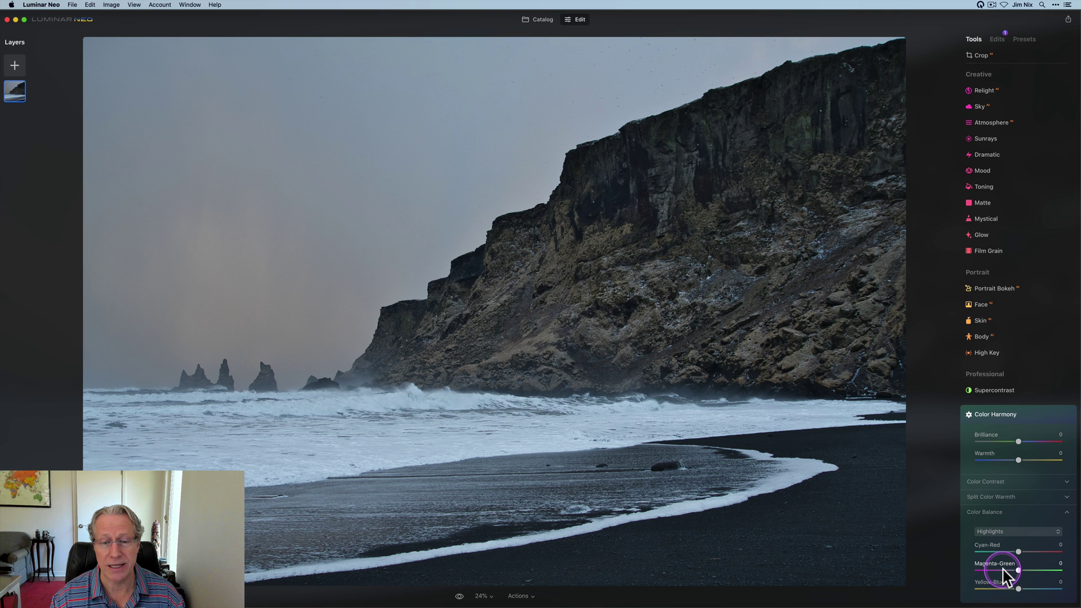
{"action": "key", "text": "super+Tab"}
{"action": "key", "text": "super+Tab"}
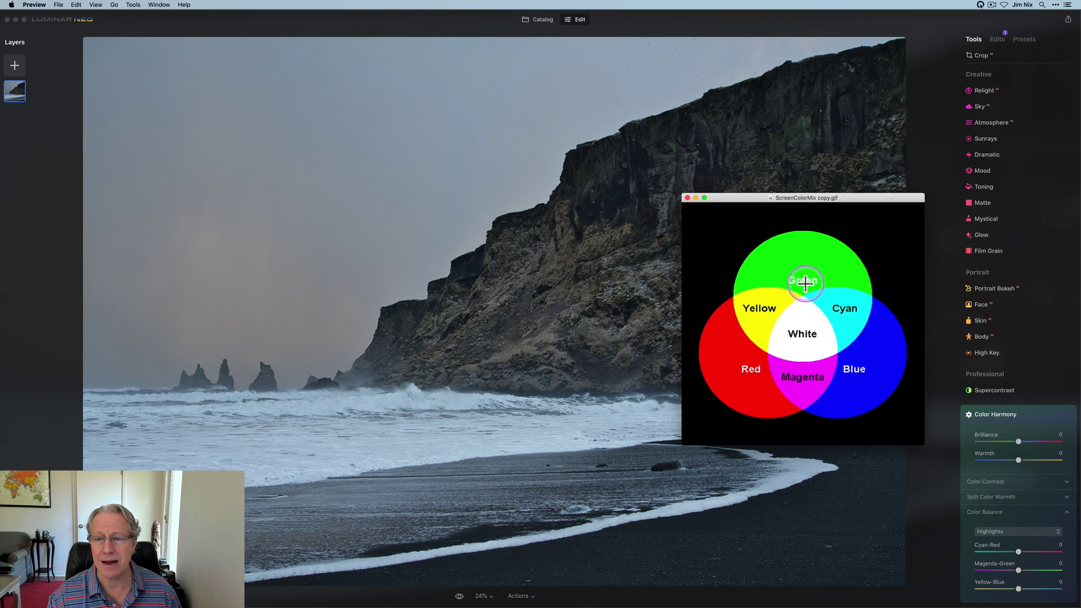
{"action": "left_click_drag", "start_coordinate": [869, 197], "coordinate": [821, 141]}
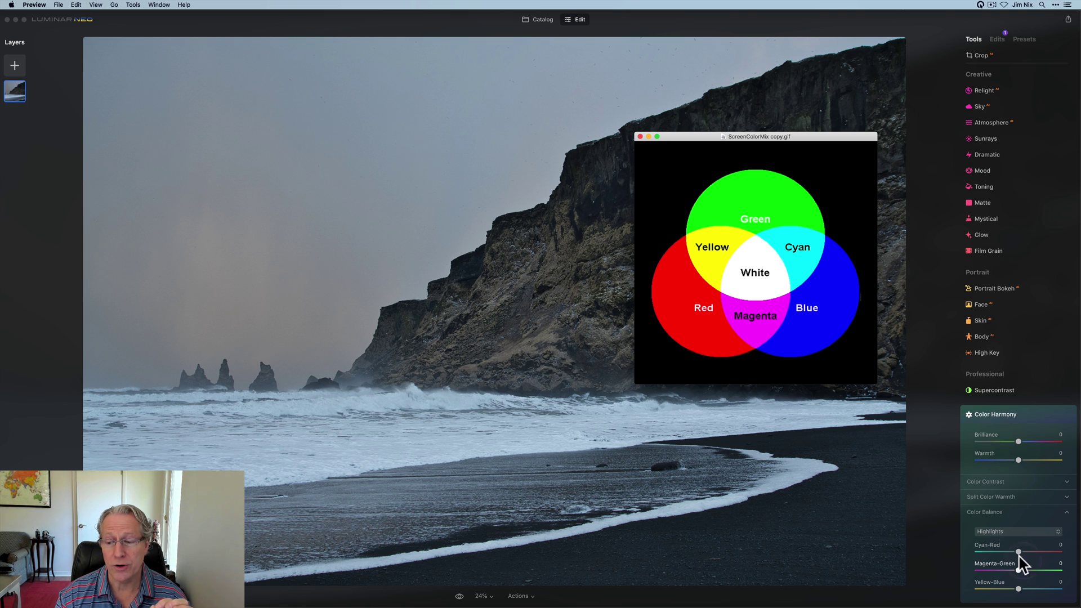
{"action": "left_click", "coordinate": [1009, 538]}
Switch Color Balance to Shadows, test a strong cyan shift on Cyan-Red, then reset it.
{"action": "left_click", "coordinate": [1009, 532]}
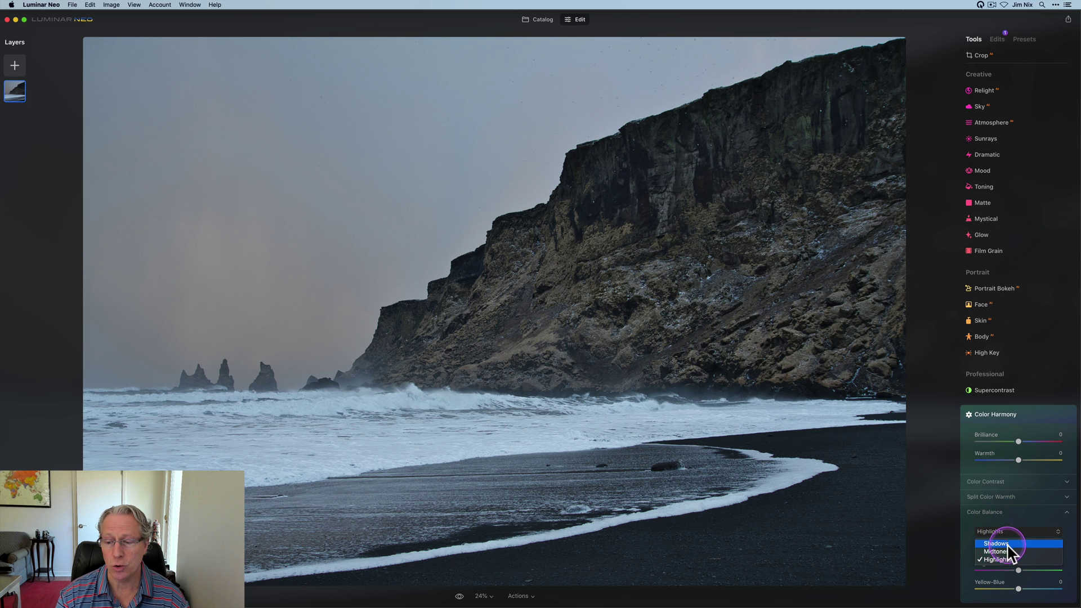
{"action": "left_click", "coordinate": [1007, 554]}
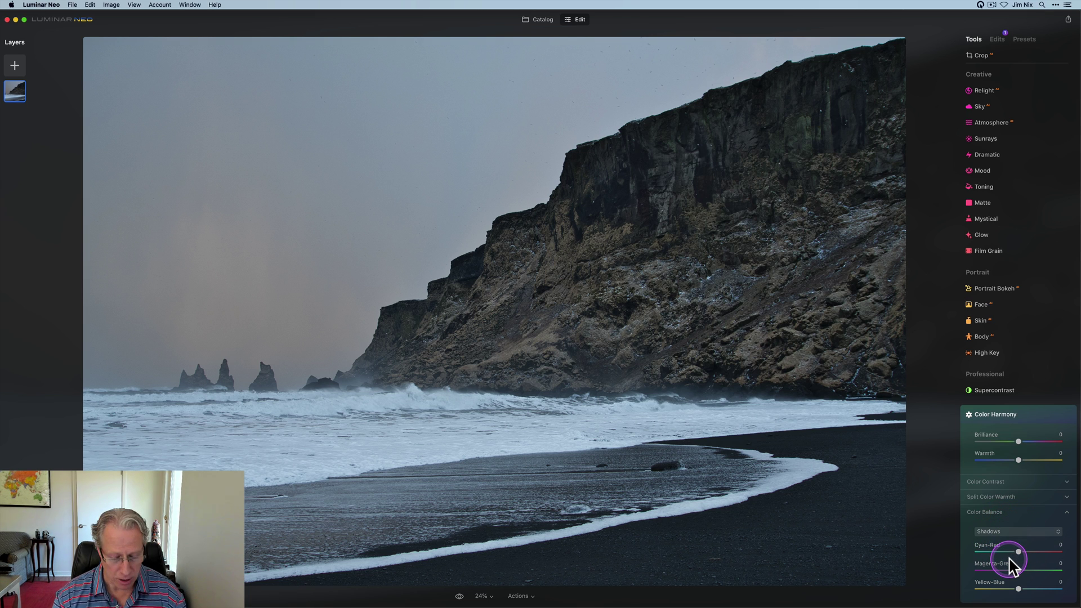
{"action": "key", "text": "super+Tab"}
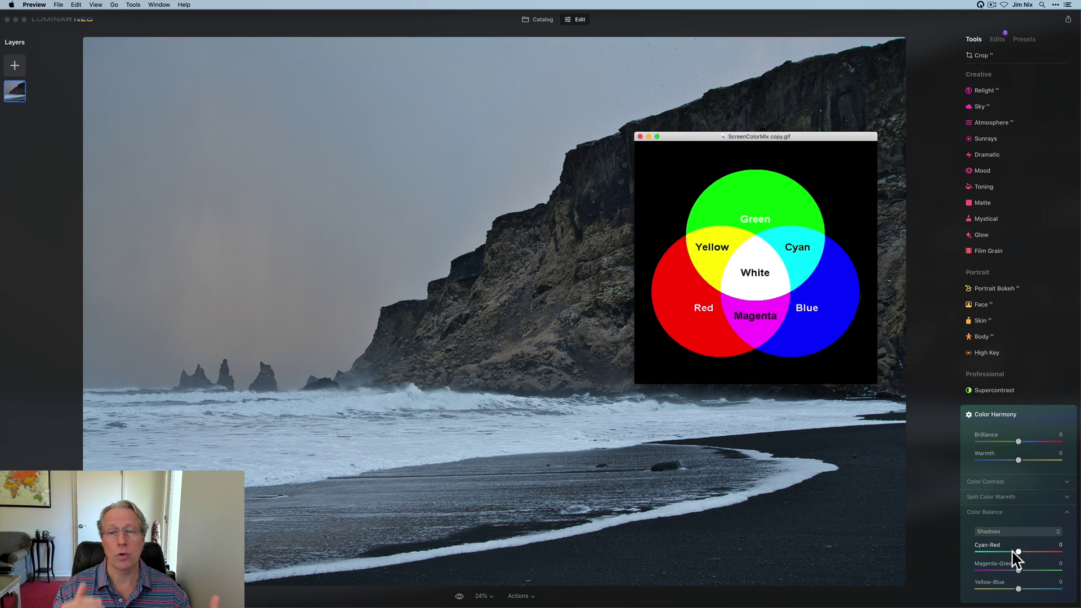
{"action": "left_click", "coordinate": [1013, 552]}
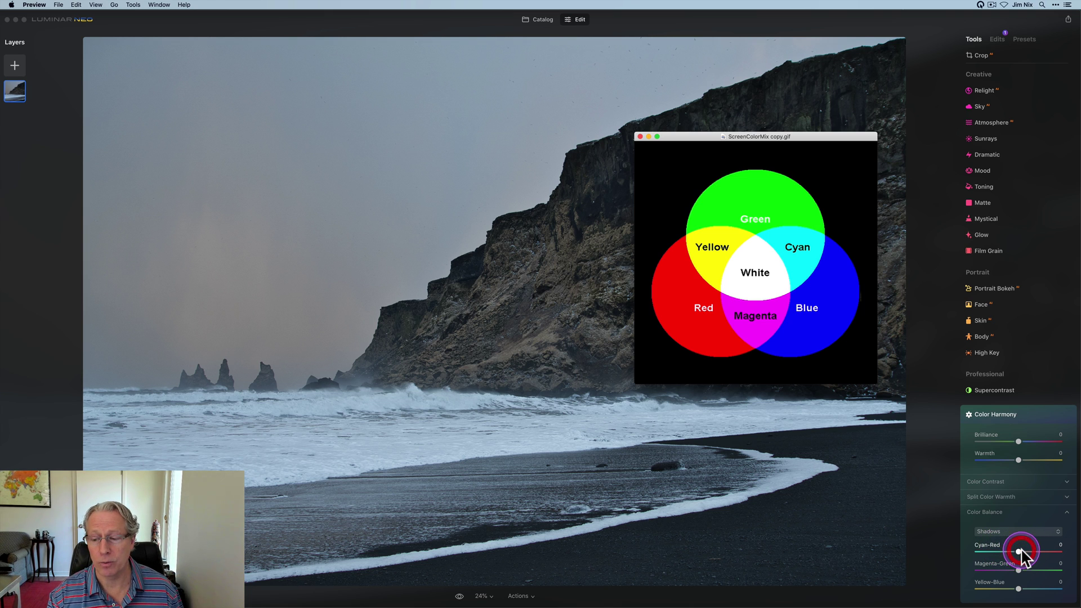
{"action": "left_click_drag", "start_coordinate": [1019, 554], "coordinate": [974, 555]}
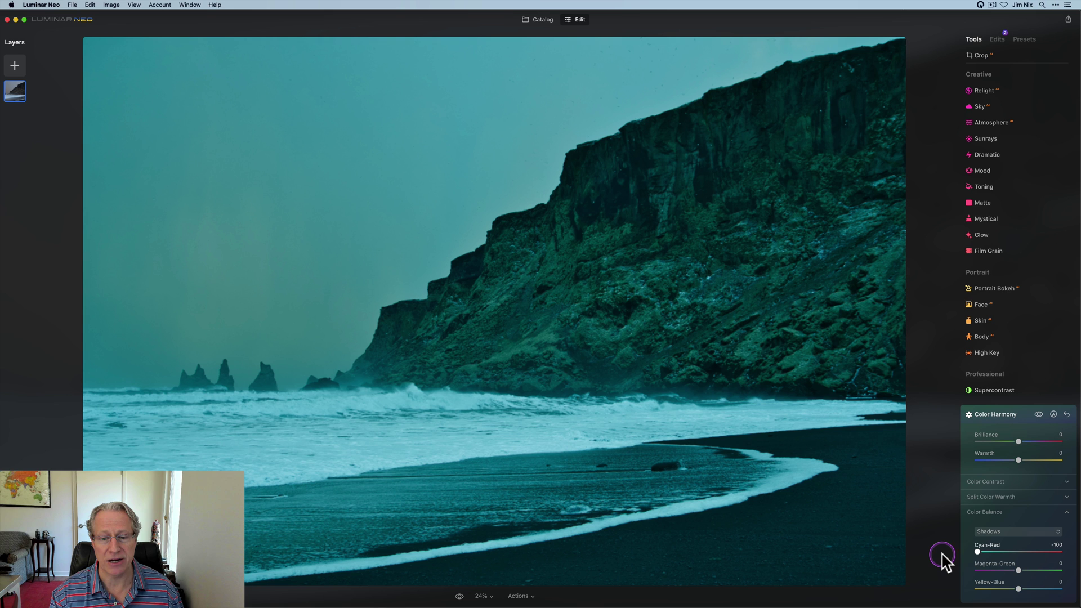
{"action": "left_click_drag", "start_coordinate": [977, 552], "coordinate": [1018, 554]}
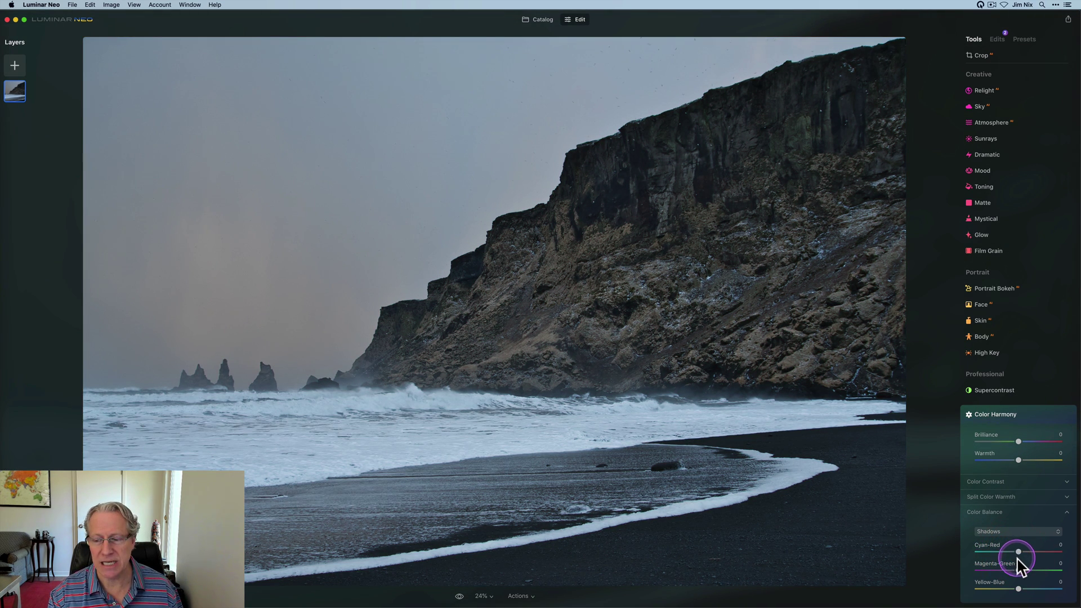
Set shadows Yellow-Blue to 25 and toggle Color Harmony off and on to compare.
{"action": "left_click", "coordinate": [1018, 588]}
{"action": "left_click_drag", "start_coordinate": [1018, 588], "coordinate": [1029, 588]}
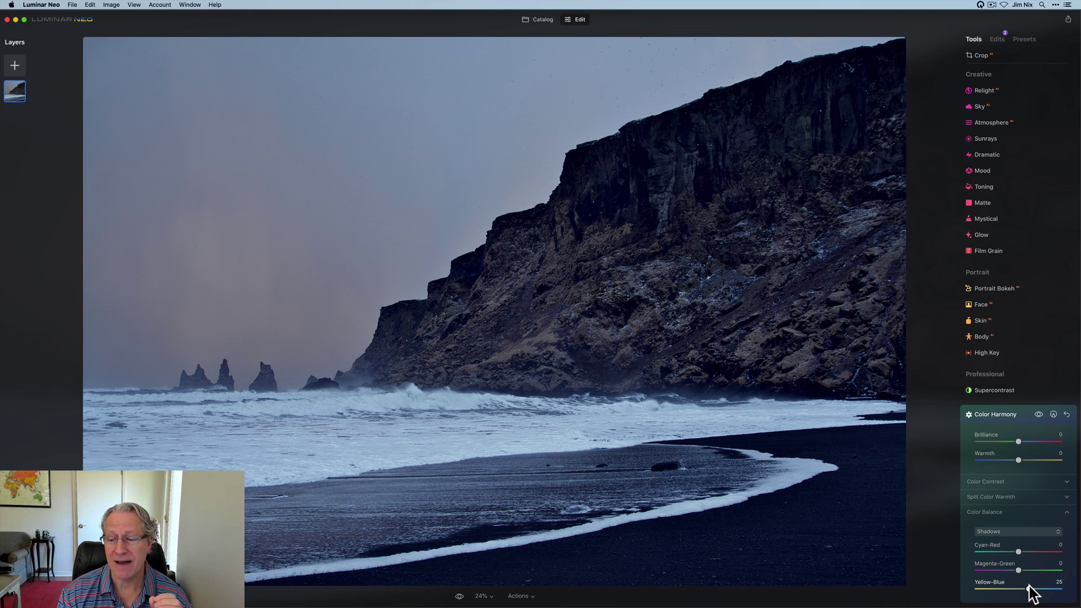
{"action": "left_click", "coordinate": [1038, 415]}
{"action": "left_click", "coordinate": [1038, 415]}
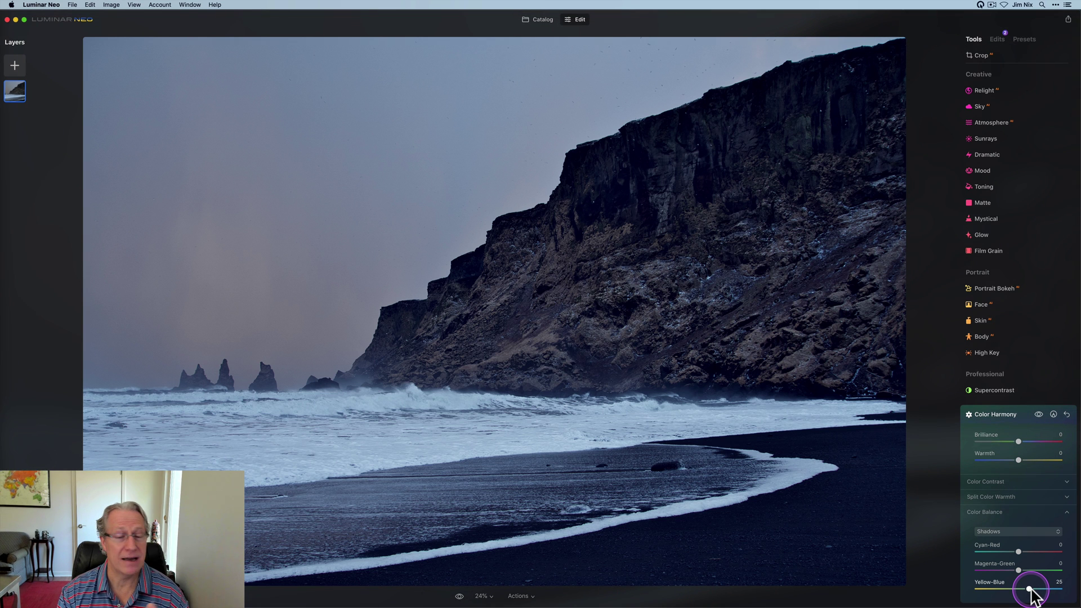
{"action": "left_click", "coordinate": [1038, 415]}
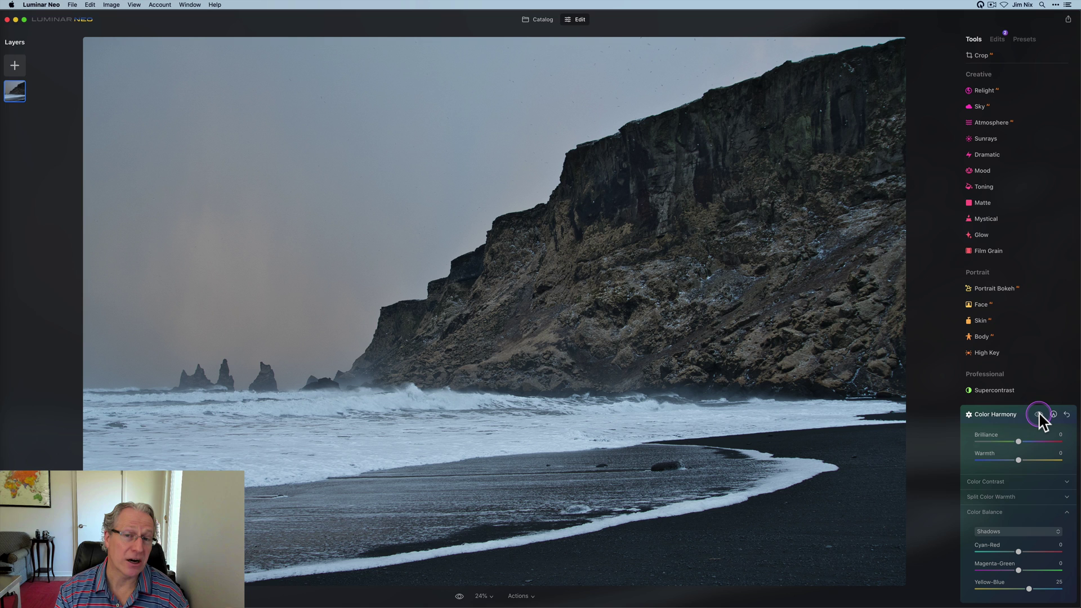
{"action": "left_click", "coordinate": [1038, 415]}
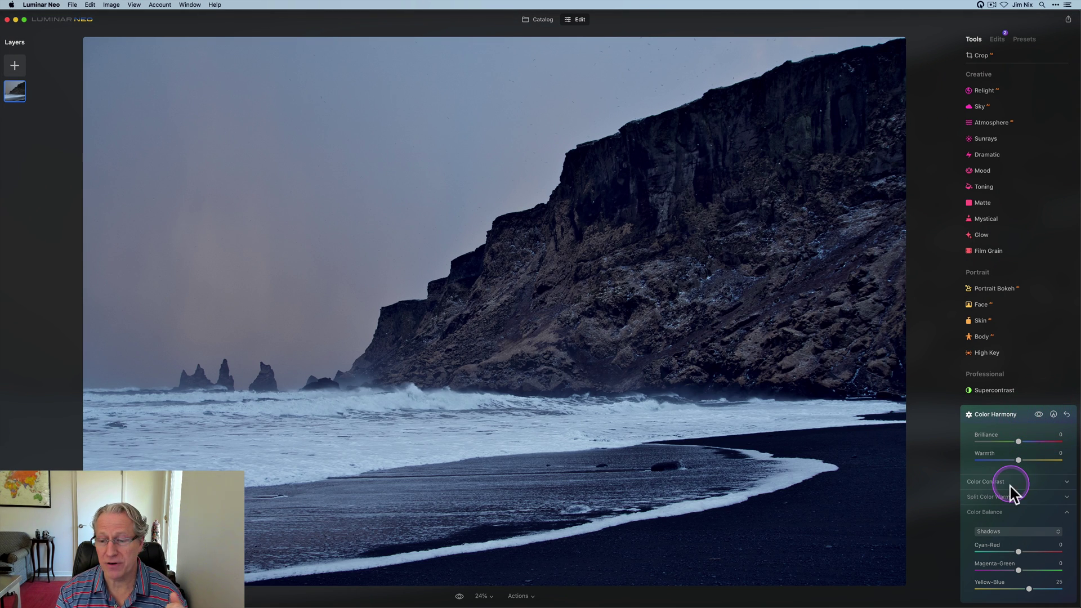
{"action": "left_click", "coordinate": [1009, 532]}
{"action": "left_click", "coordinate": [1002, 558]}
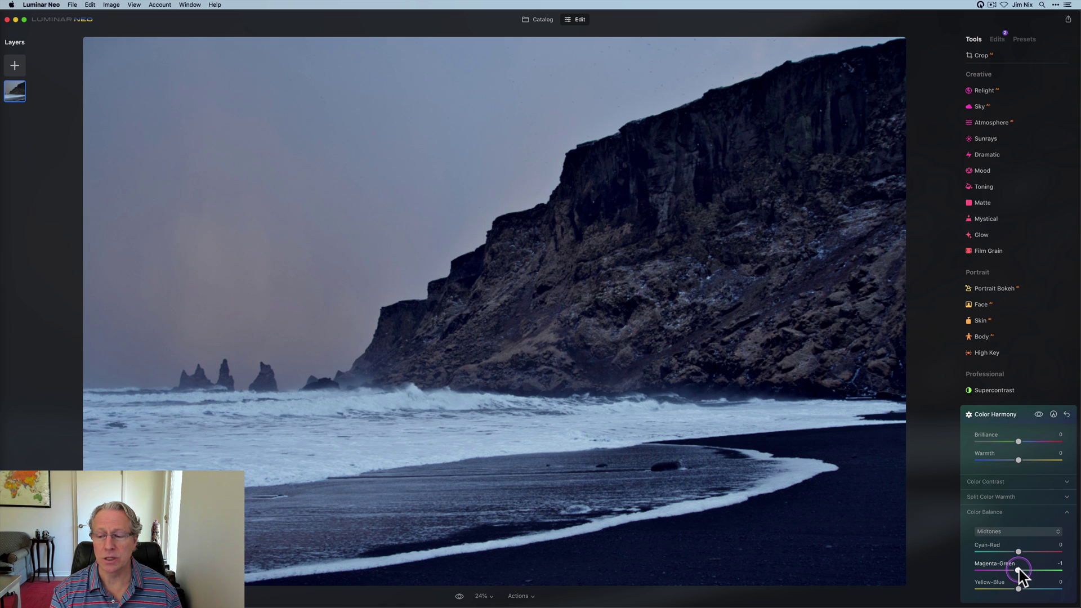
Set midtones Magenta-Green to -2 and Cyan-Red to 20, checking the colour-mix diagram.
{"action": "left_click_drag", "start_coordinate": [1019, 569], "coordinate": [1046, 552]}
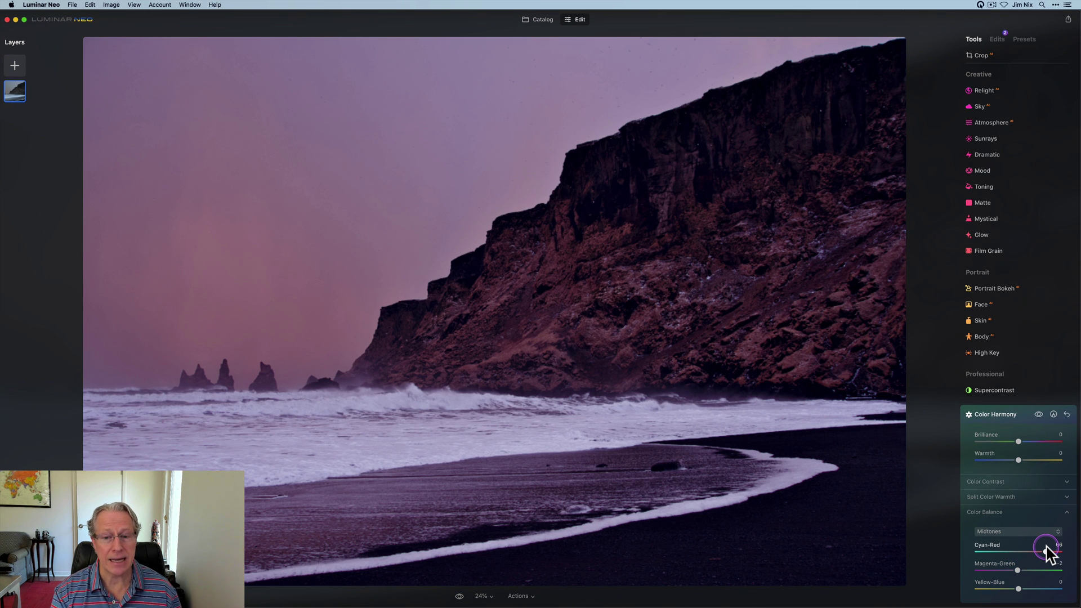
{"action": "mouse_move", "coordinate": [1046, 551]}
{"action": "left_mouse_down"}
{"action": "mouse_move", "coordinate": [1055, 551]}
{"action": "mouse_move", "coordinate": [1027, 552]}
{"action": "left_mouse_up"}
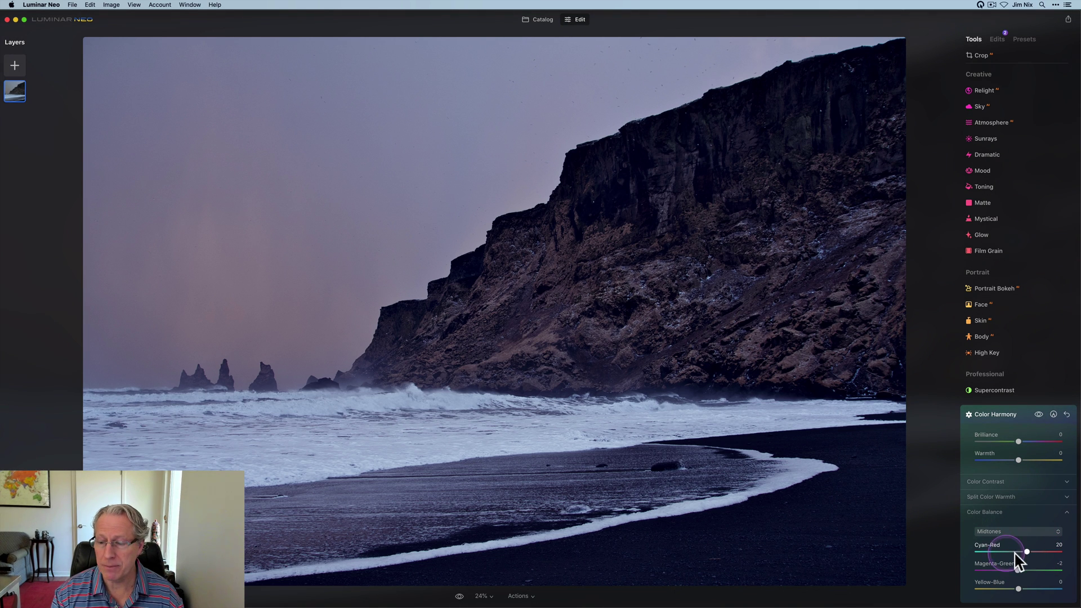
{"action": "key", "text": "super+Tab"}
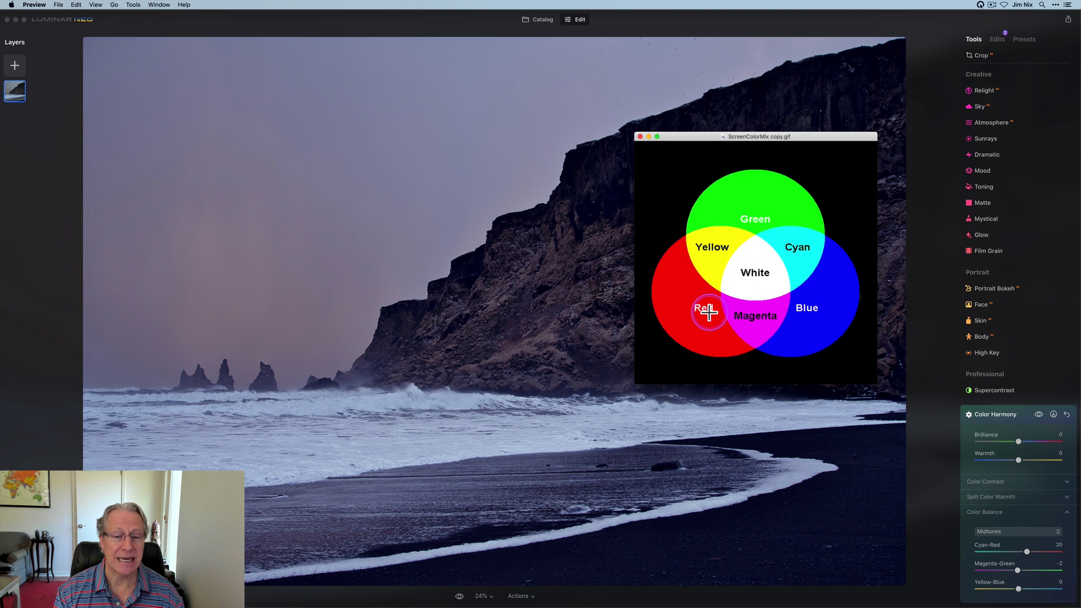
{"action": "key", "text": "super+Tab"}
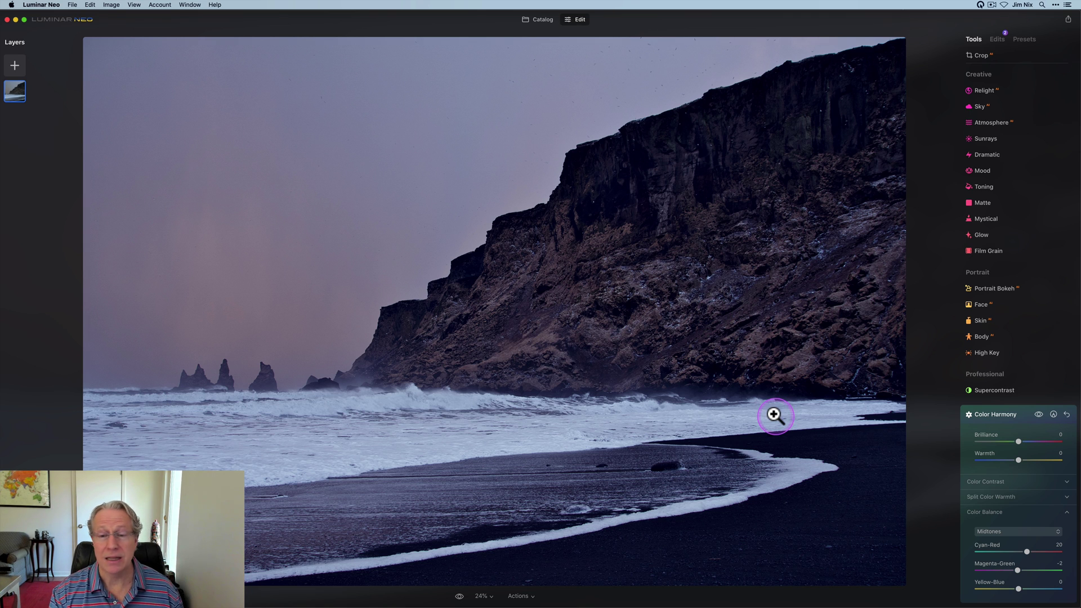
Switch Color Balance to Highlights and set Cyan-Red 34 and Magenta-Green -8.
{"action": "left_click", "coordinate": [1004, 531]}
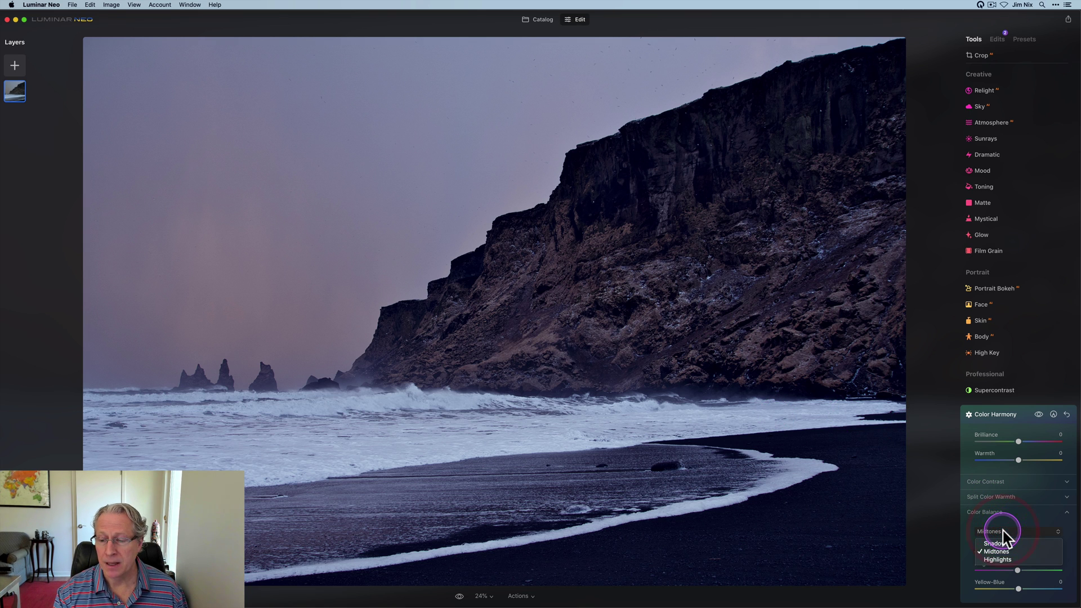
{"action": "left_click", "coordinate": [1000, 560]}
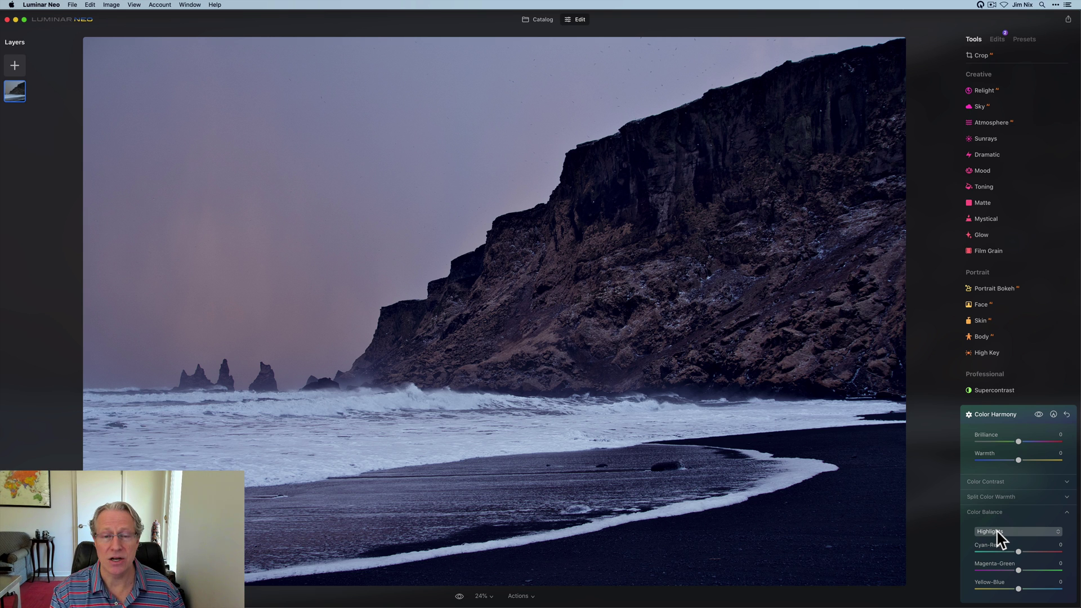
{"action": "left_click", "coordinate": [1018, 552]}
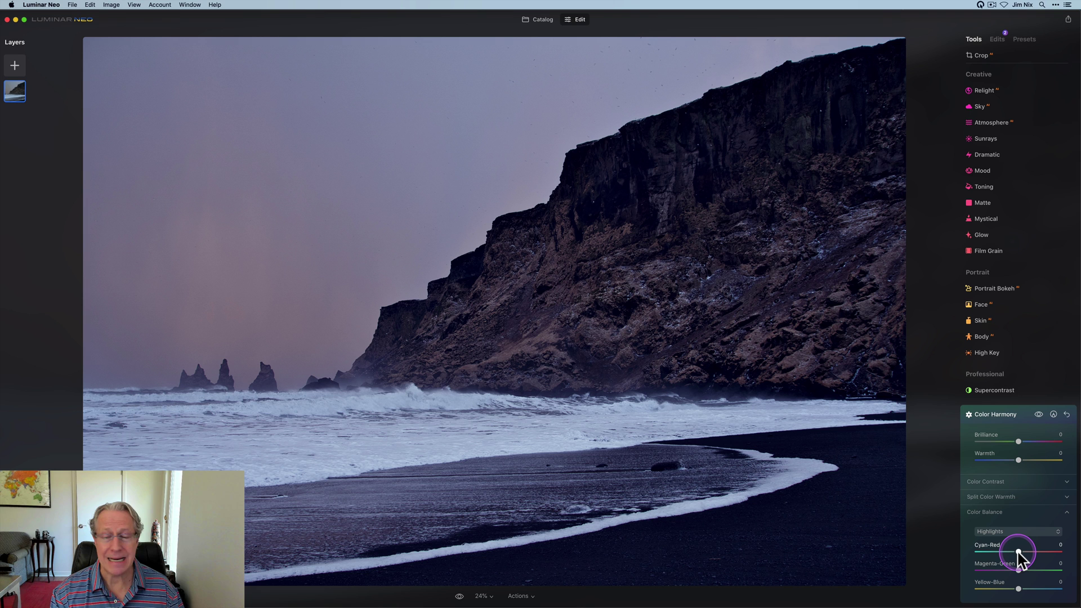
{"action": "mouse_move", "coordinate": [1017, 552]}
{"action": "left_mouse_down"}
{"action": "mouse_move", "coordinate": [1034, 556]}
{"action": "mouse_move", "coordinate": [1016, 570]}
{"action": "left_mouse_up"}
{"action": "left_click", "coordinate": [1018, 571]}
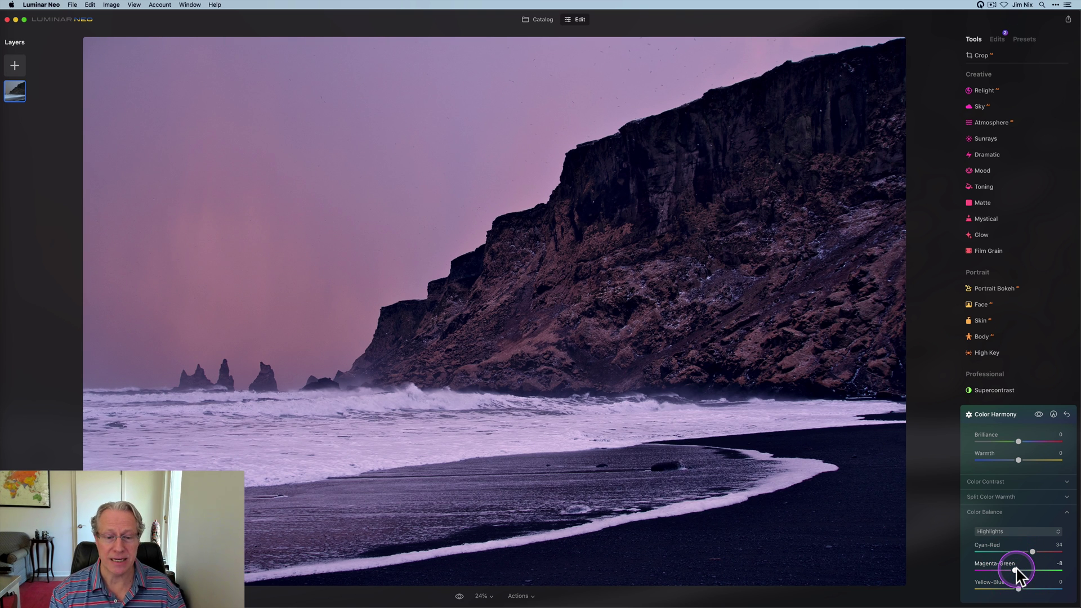
Toggle Color Harmony off and on to compare, then return to the Catalog.
{"action": "left_click", "coordinate": [1038, 415]}
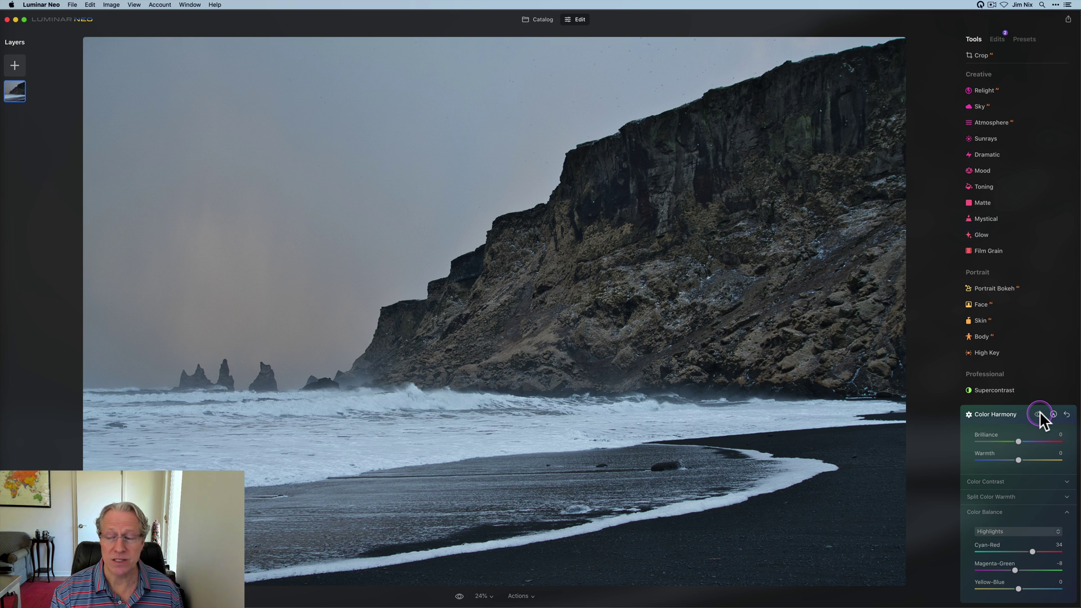
{"action": "left_click", "coordinate": [1038, 415]}
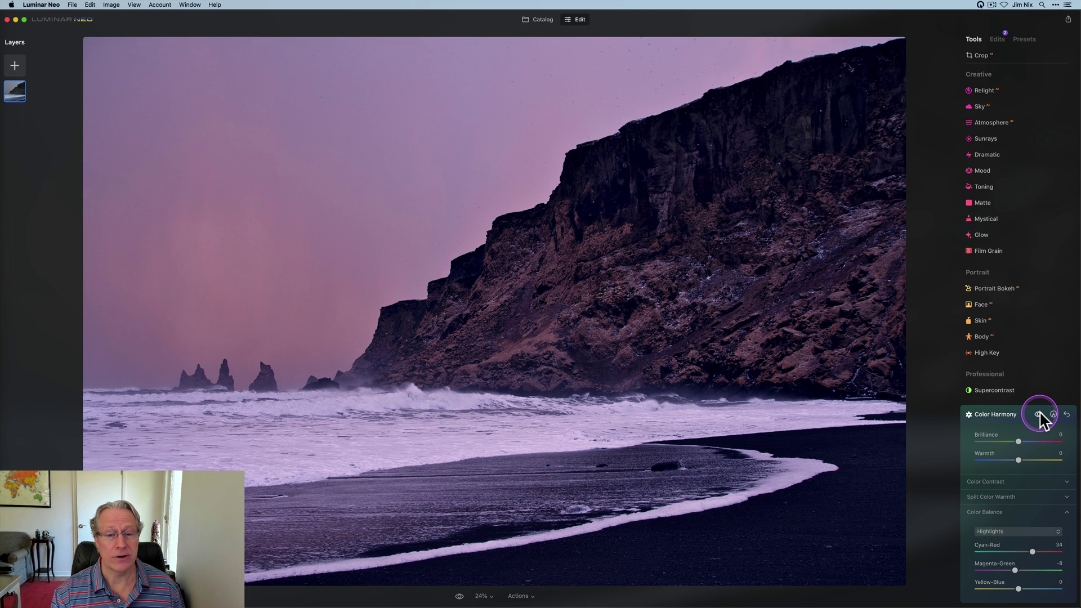
{"action": "left_click", "coordinate": [543, 22]}
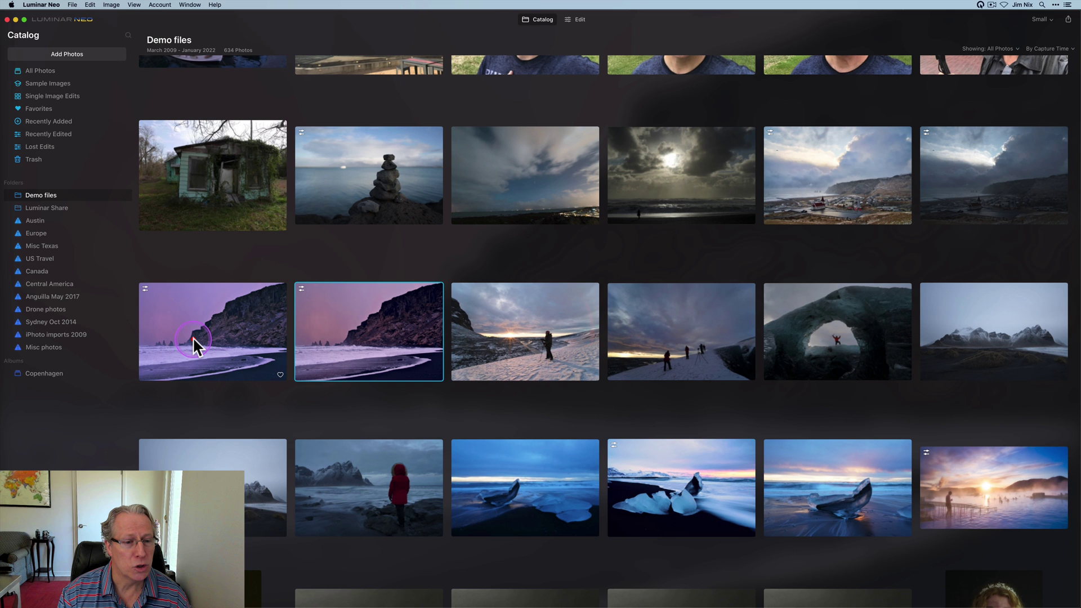
Select the first purple cliff copy and scroll the grid to compare both grades.
{"action": "left_click", "coordinate": [192, 337]}
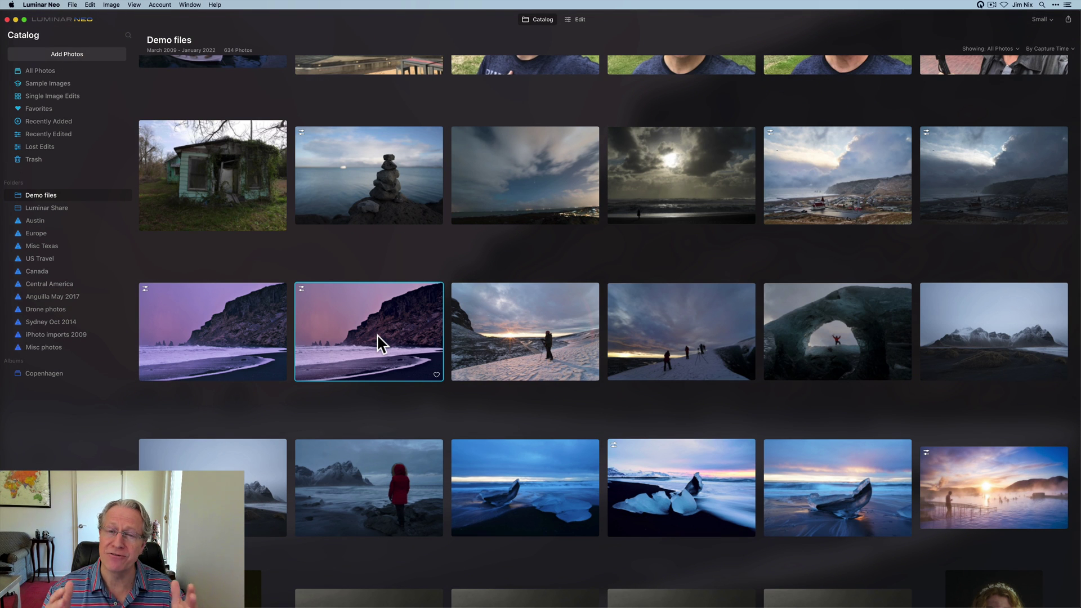
{"action": "scroll", "coordinate": [377, 333], "scroll_direction": "down", "scroll_amount": 1}
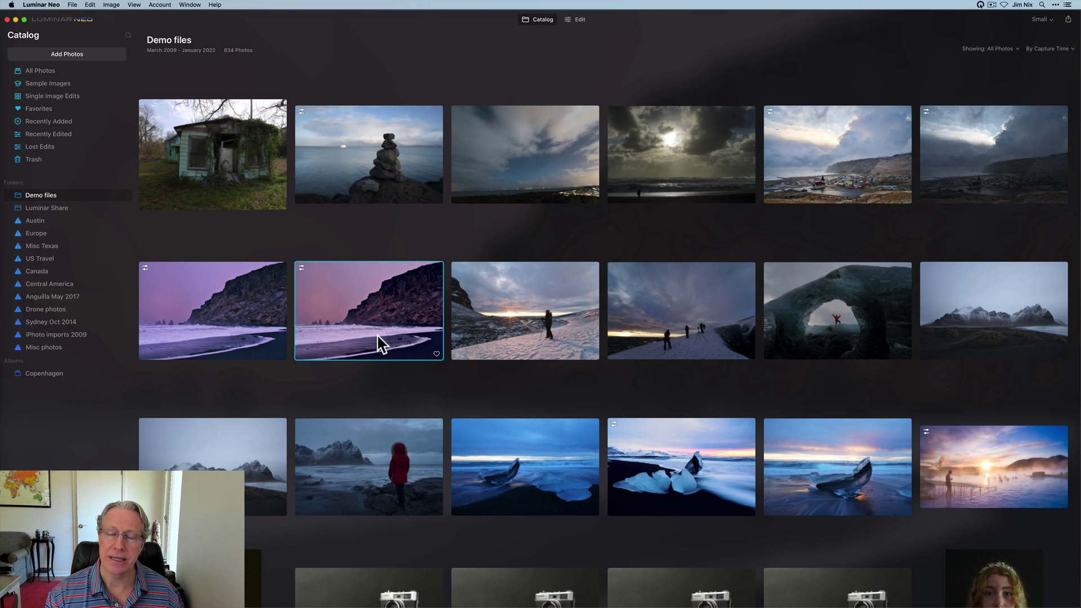
Open the night street photo of red telephone boxes in Edit and bring up Toning.
{"action": "left_click", "coordinate": [937, 300]}
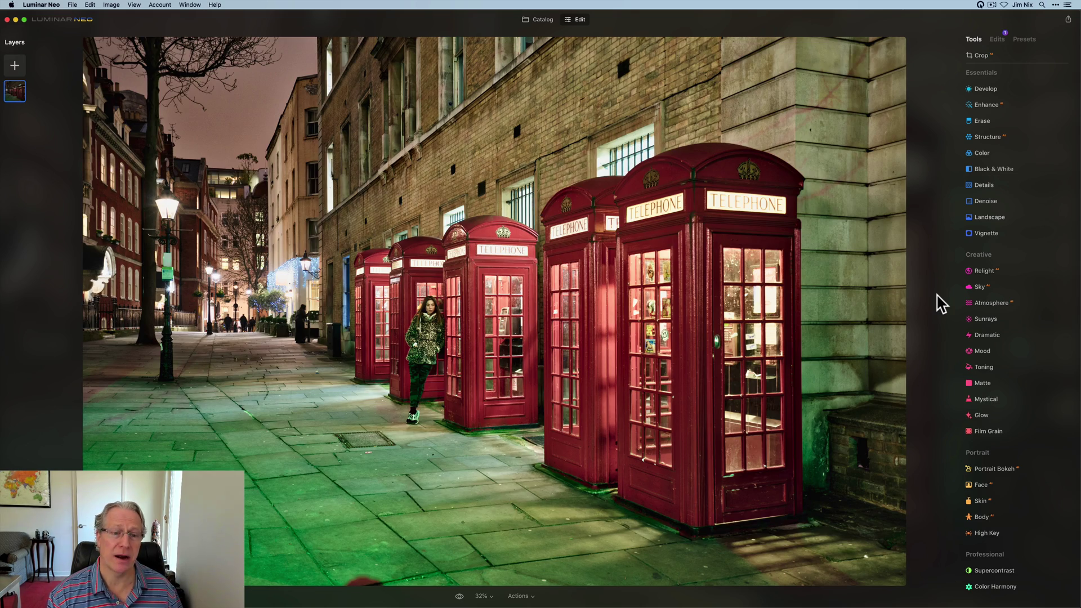
{"action": "left_click", "coordinate": [1002, 355]}
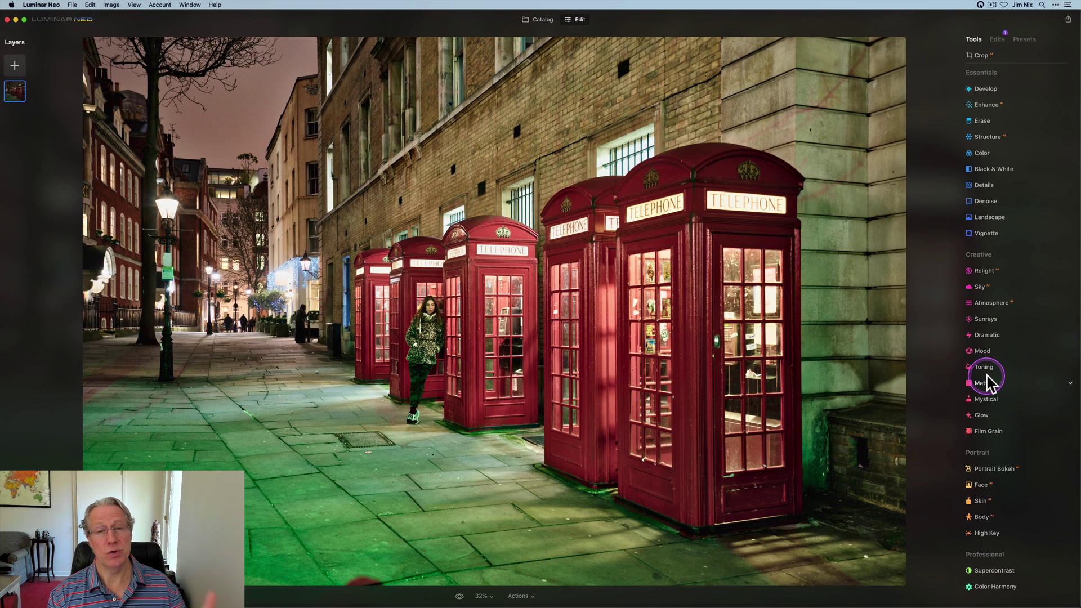
{"action": "left_click", "coordinate": [986, 369]}
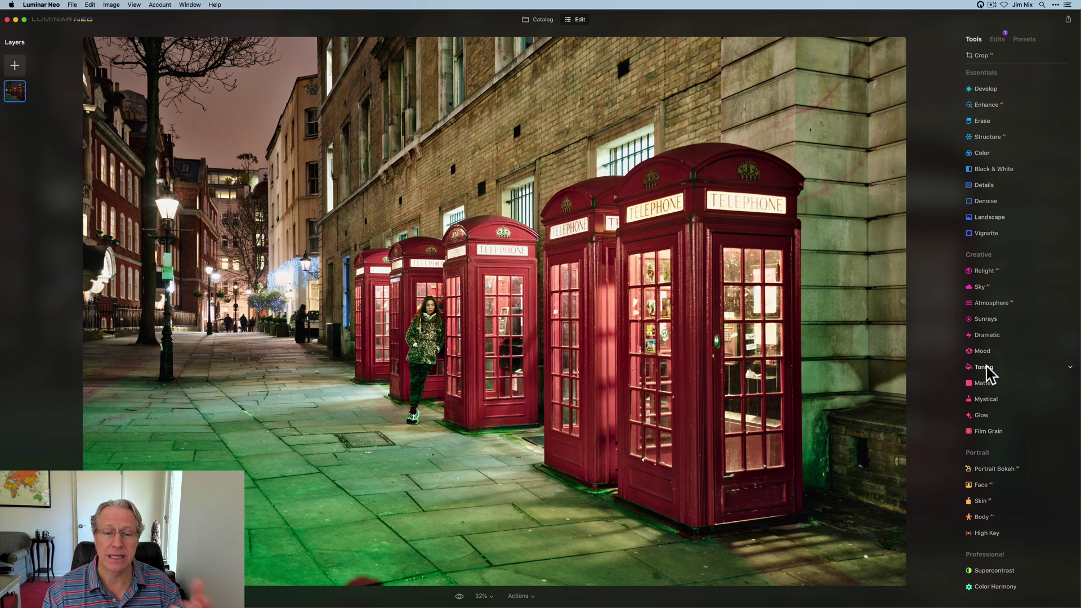
Try a Toning highlight tint at amount 51 and saturation 76, shifting hue toward green, then clear it.
{"action": "left_click", "coordinate": [983, 367]}
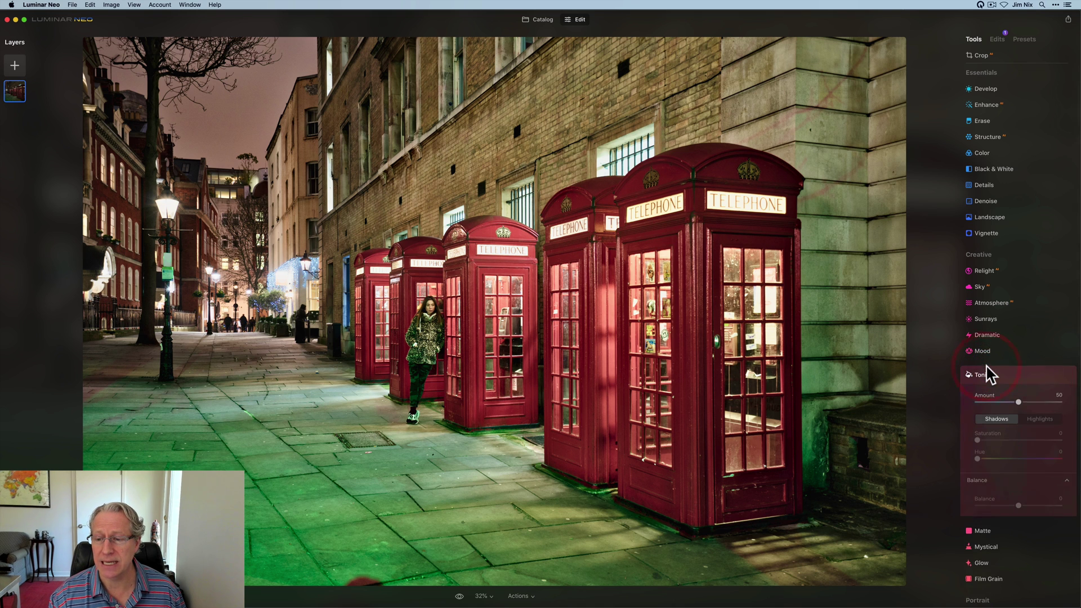
{"action": "left_click_drag", "start_coordinate": [1017, 332], "coordinate": [1018, 332]}
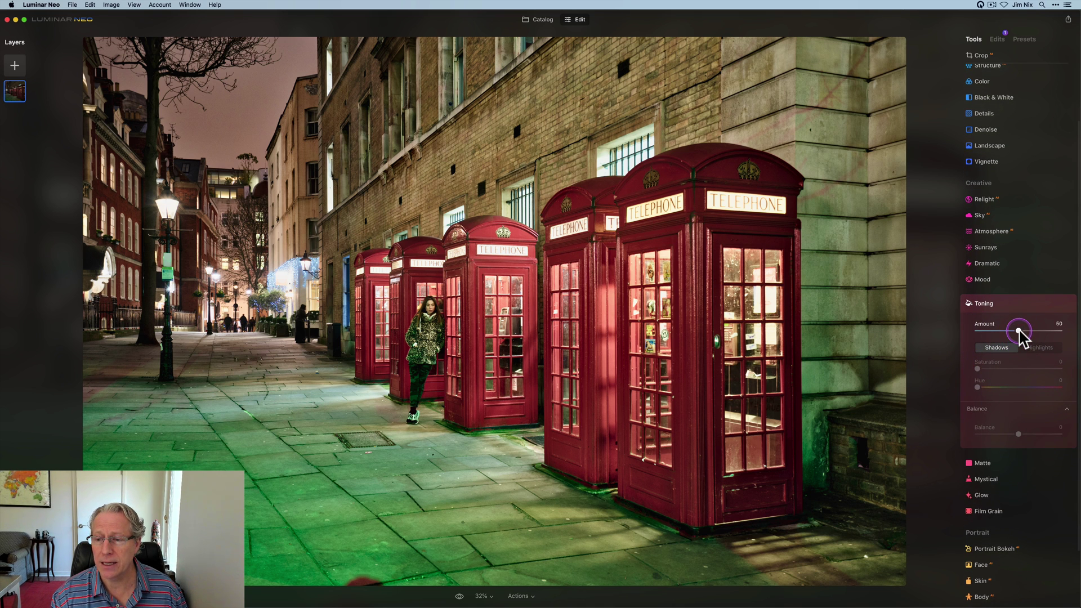
{"action": "left_click", "coordinate": [1027, 346]}
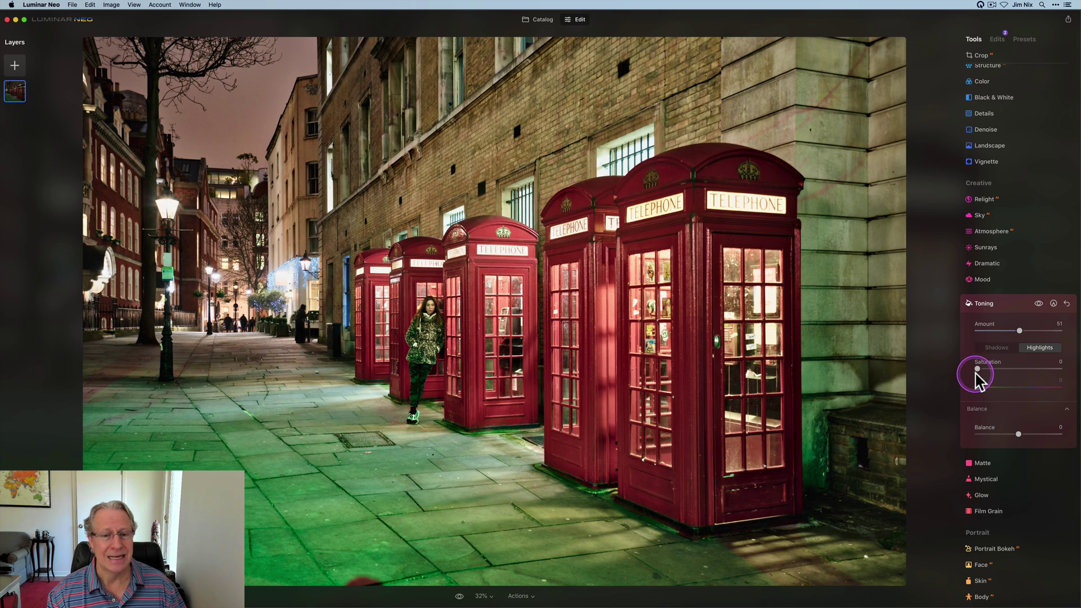
{"action": "left_click_drag", "start_coordinate": [977, 371], "coordinate": [1040, 370]}
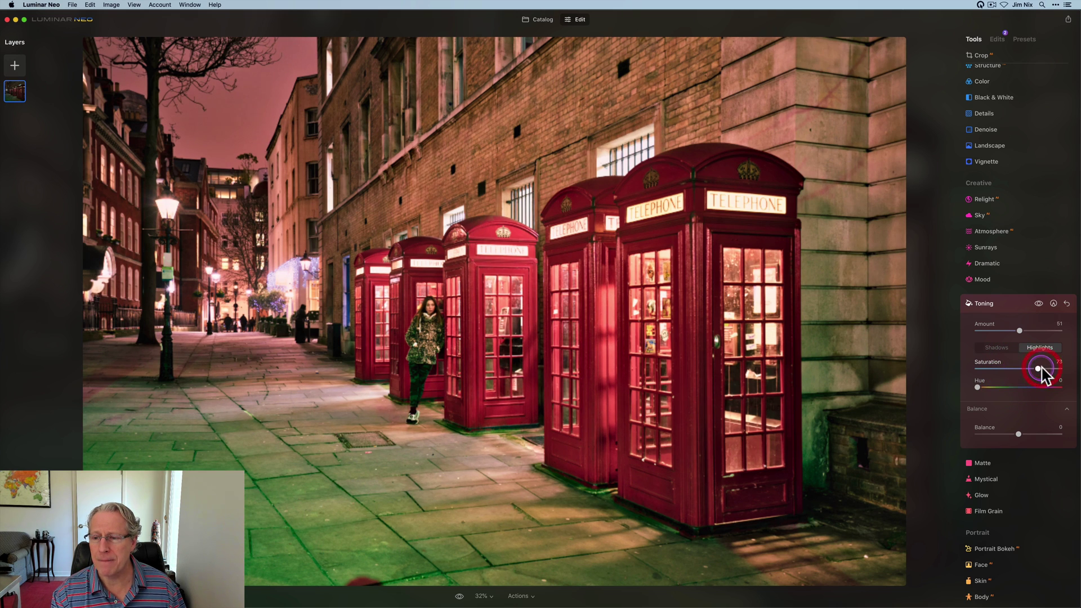
{"action": "left_click", "coordinate": [976, 387]}
{"action": "left_click_drag", "start_coordinate": [977, 388], "coordinate": [1033, 387]}
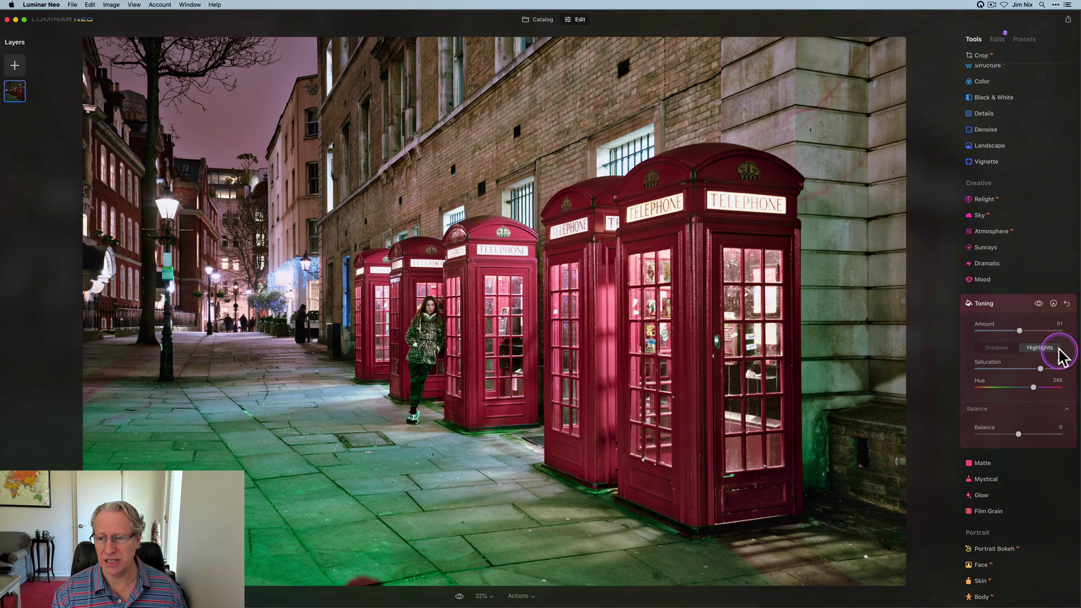
{"action": "left_click", "coordinate": [1066, 304]}
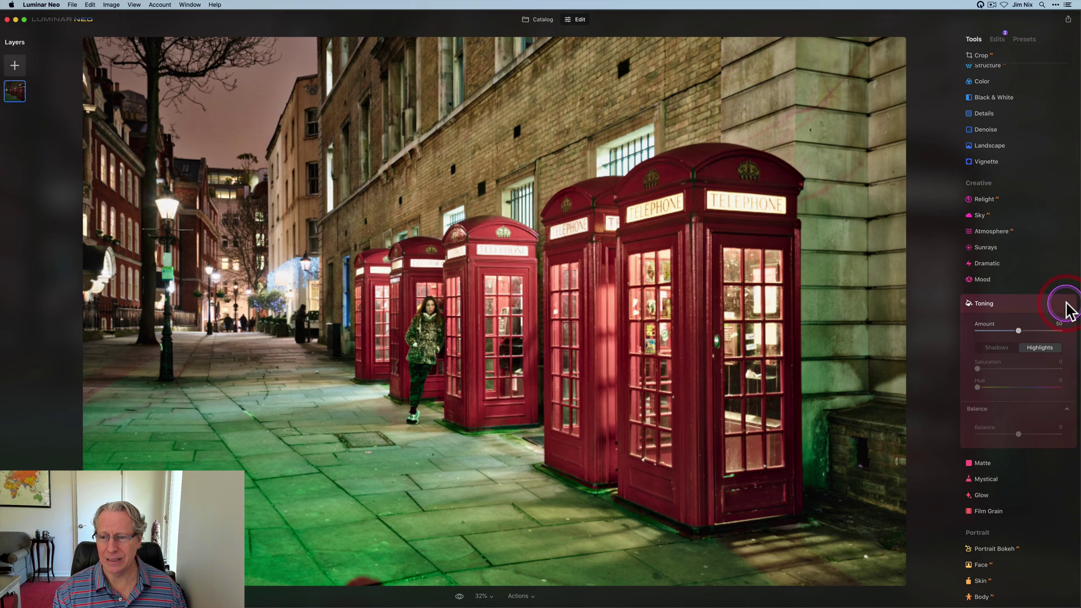
Give the shadows a strong red-pink tint, compare with Toning hidden, then reset Toning.
{"action": "left_click", "coordinate": [997, 349]}
{"action": "left_click_drag", "start_coordinate": [977, 369], "coordinate": [1040, 370]}
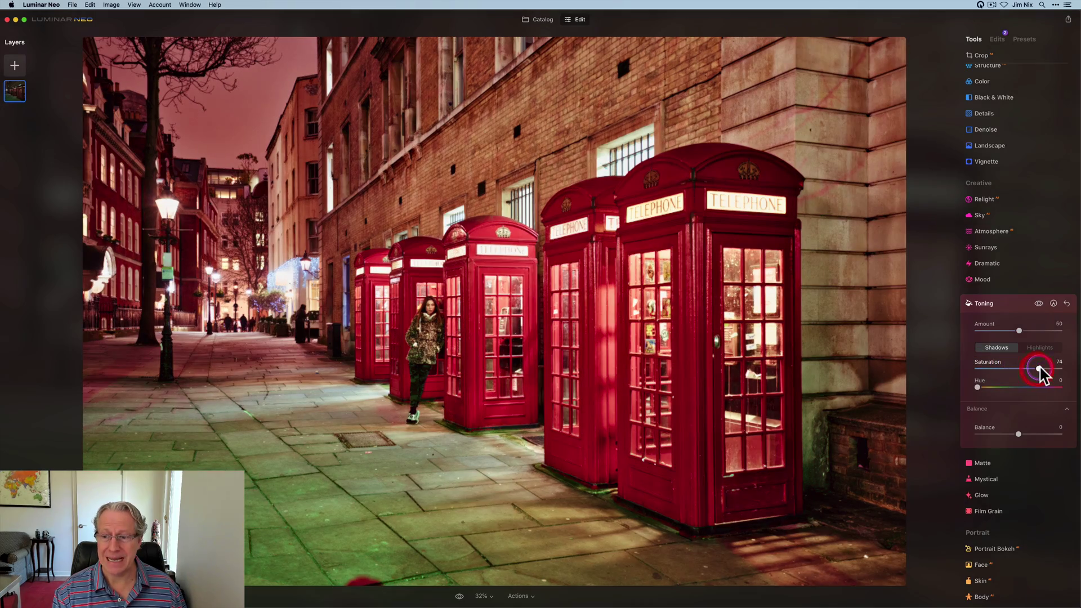
{"action": "left_click_drag", "start_coordinate": [976, 388], "coordinate": [1037, 389]}
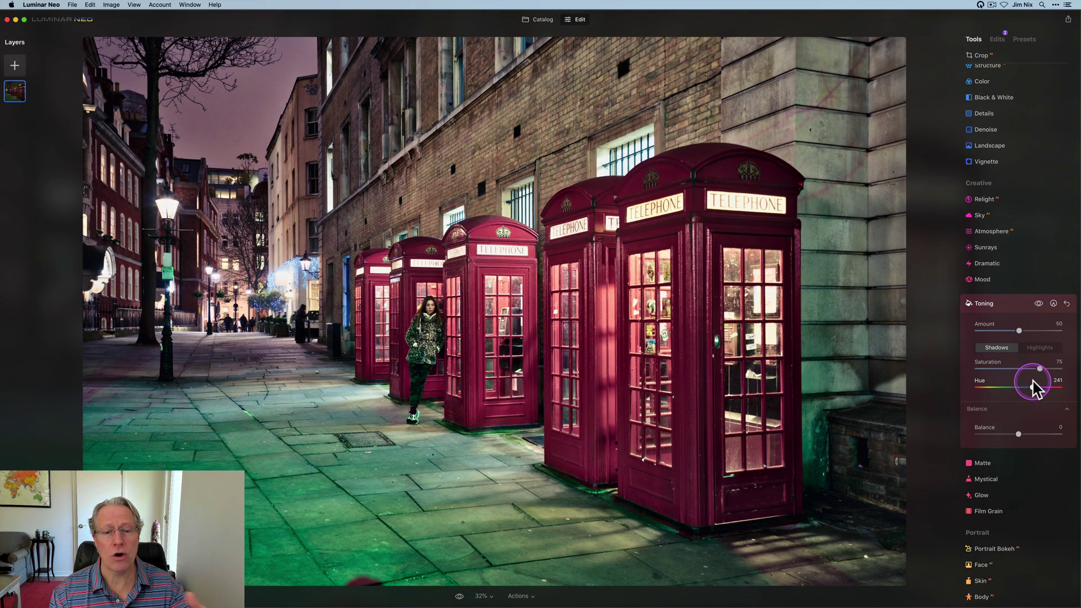
{"action": "left_click", "coordinate": [1038, 302]}
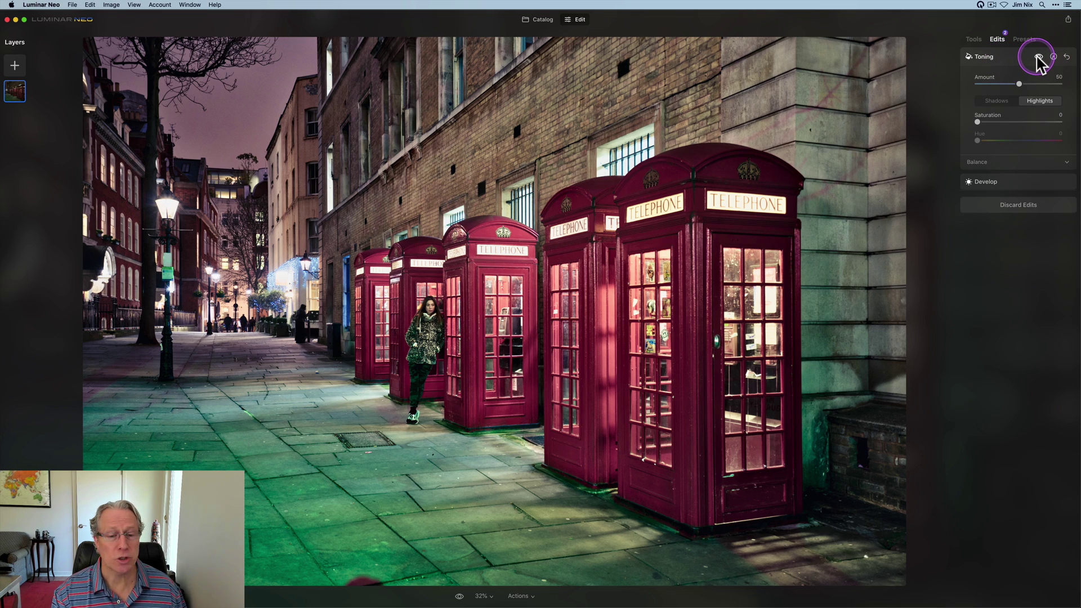
{"action": "left_click", "coordinate": [1038, 56]}
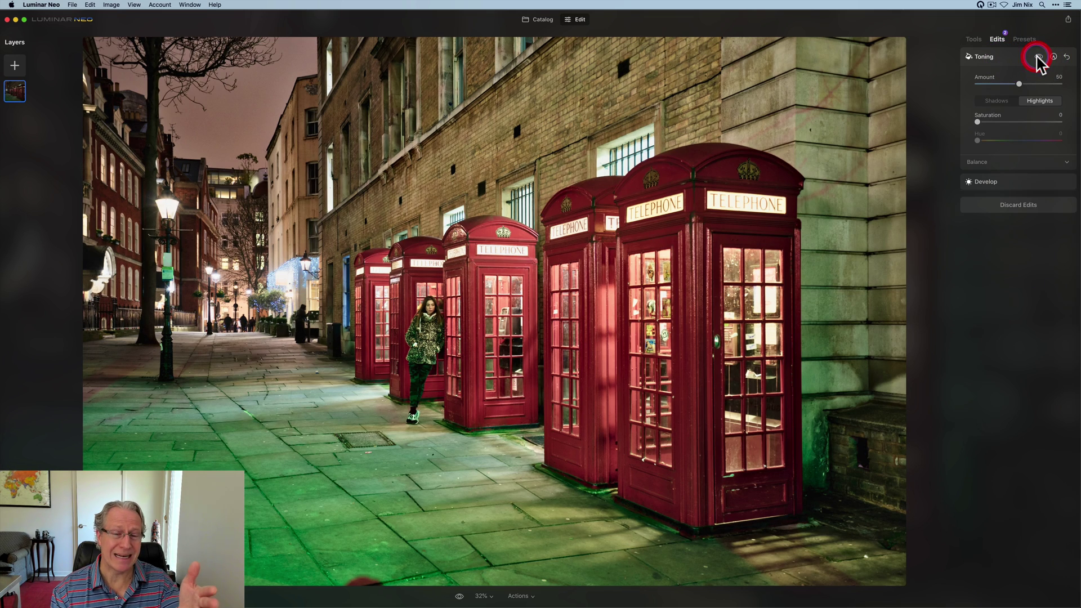
{"action": "left_click", "coordinate": [1038, 57]}
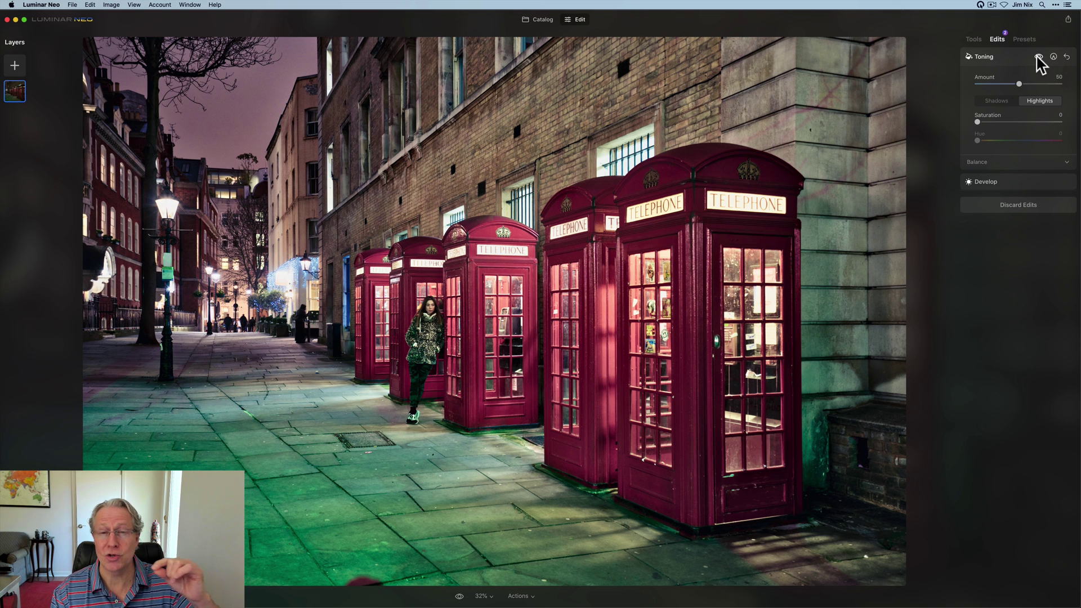
{"action": "left_click", "coordinate": [1066, 57]}
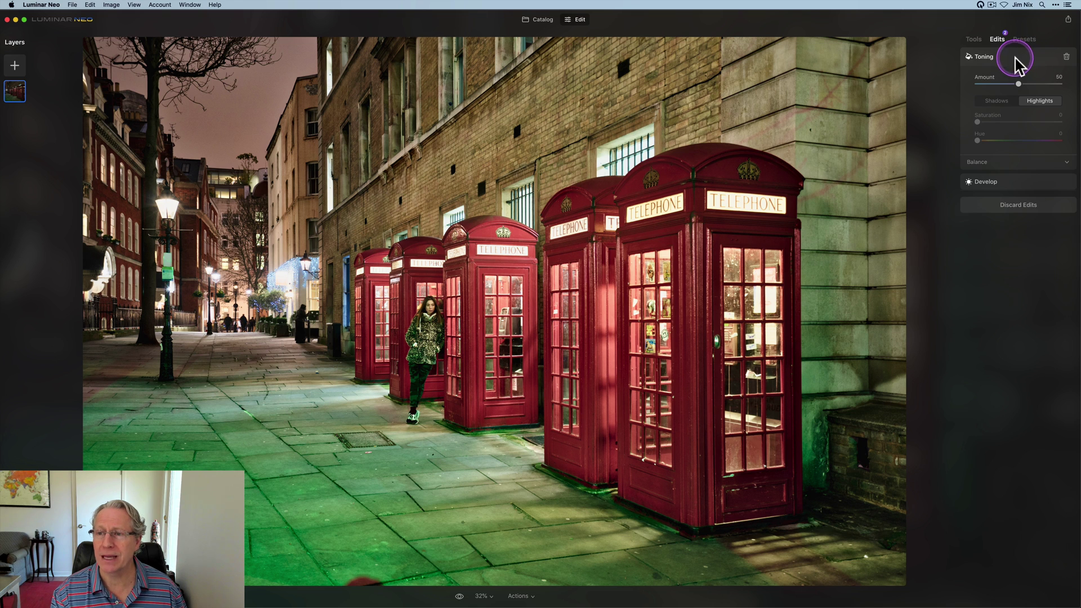
In Color Harmony, push the Highlights balance toward blue and cyan, then reset it to zero.
{"action": "left_click", "coordinate": [976, 40]}
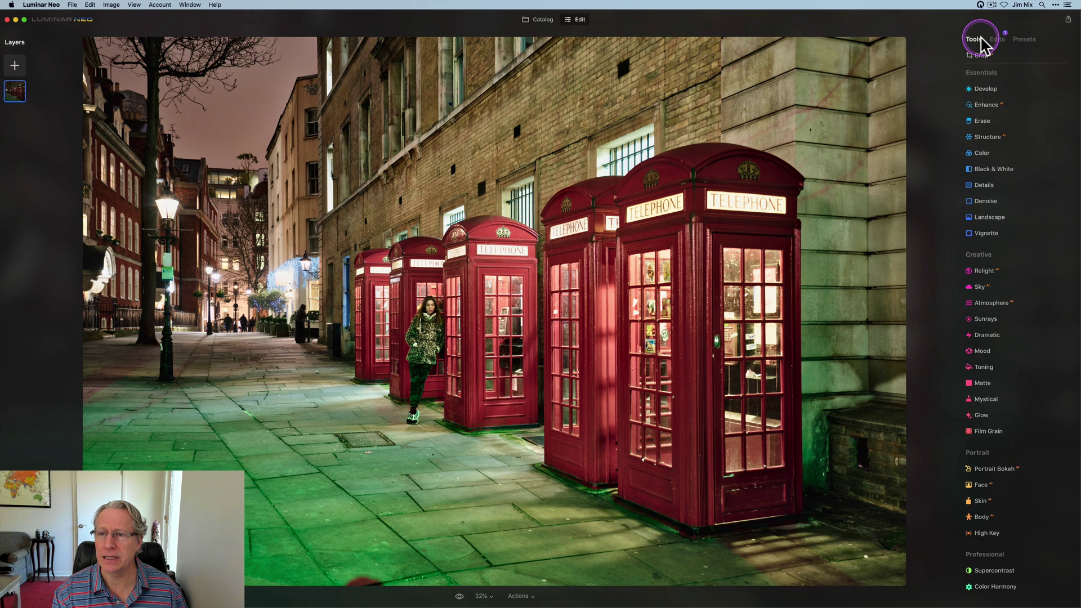
{"action": "left_click", "coordinate": [997, 586]}
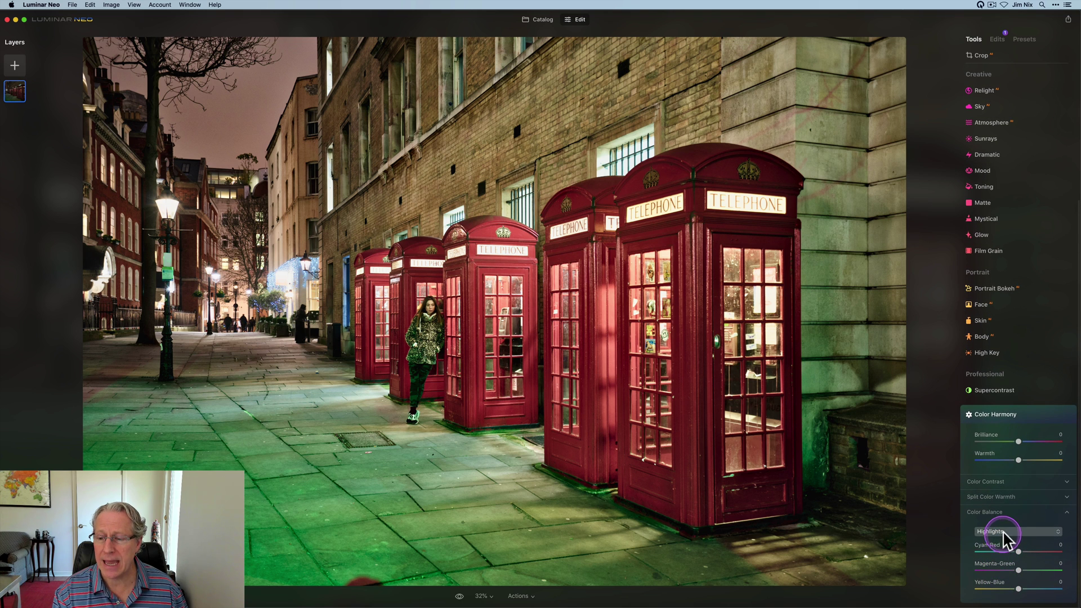
{"action": "left_click_drag", "start_coordinate": [1020, 593], "coordinate": [1032, 595]}
{"action": "left_click_drag", "start_coordinate": [1018, 550], "coordinate": [1010, 550]}
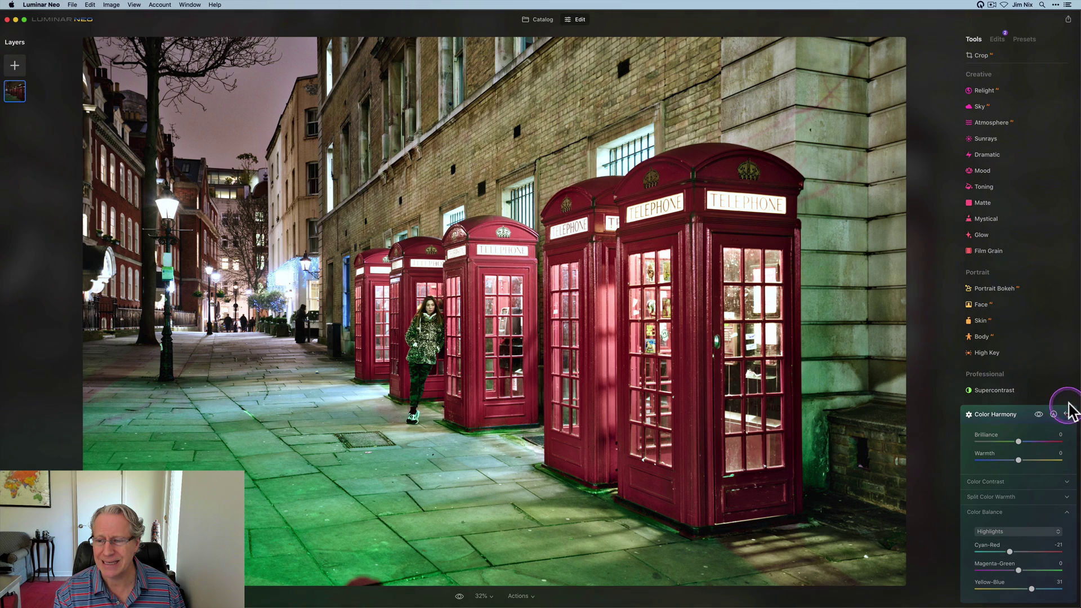
{"action": "left_click", "coordinate": [1065, 413]}
Set the Color Balance midtones to Cyan-Red -15 and Yellow-Blue 63.
{"action": "left_click", "coordinate": [1008, 531]}
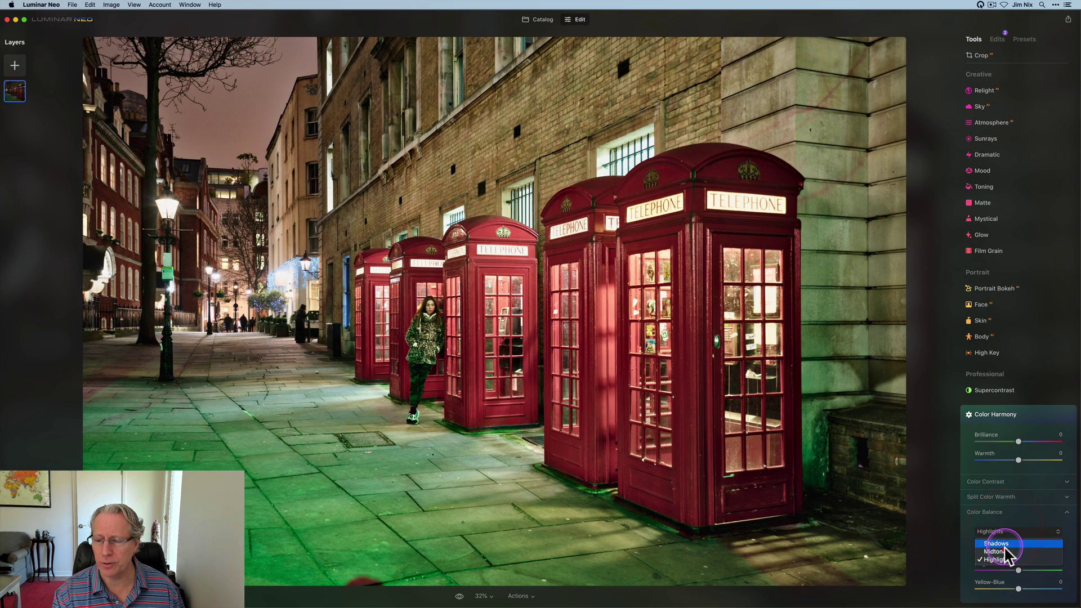
{"action": "left_click", "coordinate": [999, 551]}
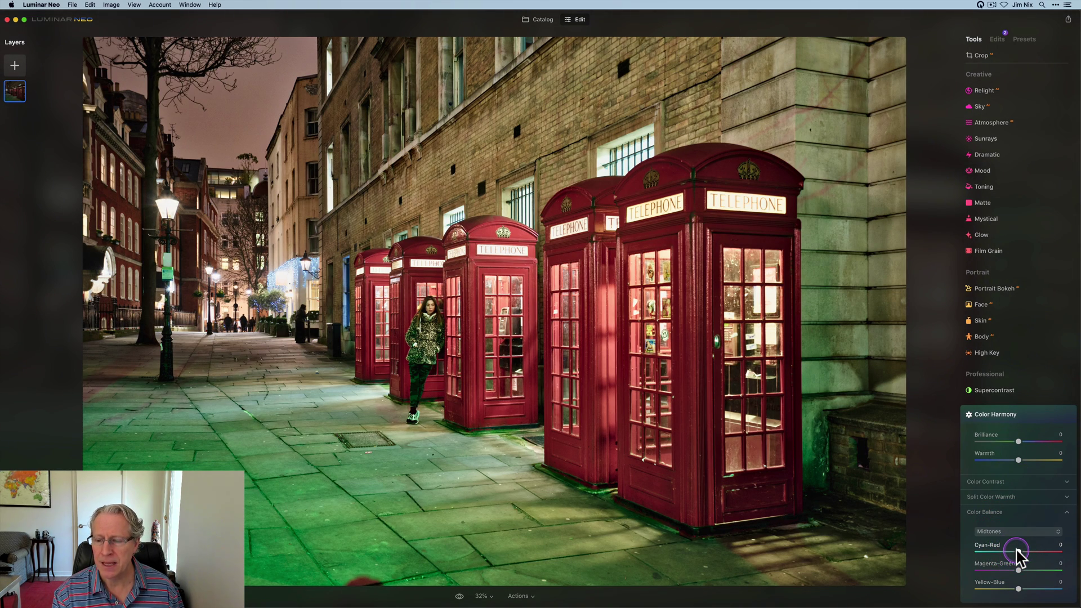
{"action": "left_click_drag", "start_coordinate": [1019, 555], "coordinate": [1012, 551]}
{"action": "left_click_drag", "start_coordinate": [1018, 588], "coordinate": [1045, 586]}
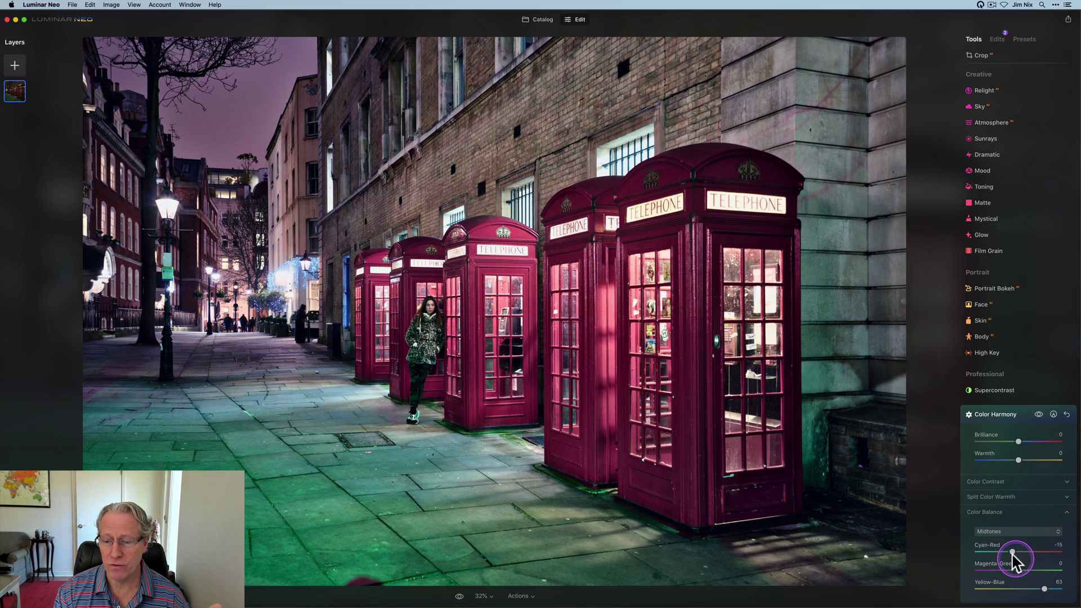
Set Color Balance shadows to Yellow-Blue 22 and compare with Color Harmony toggled off and on.
{"action": "left_click", "coordinate": [1008, 531]}
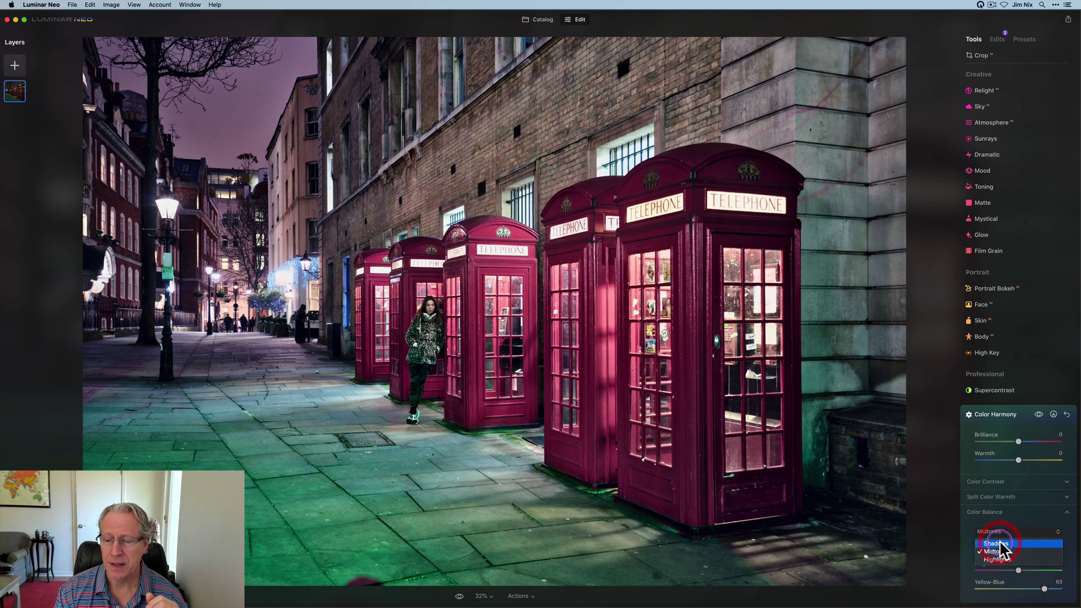
{"action": "left_click", "coordinate": [997, 542]}
{"action": "left_click_drag", "start_coordinate": [1018, 589], "coordinate": [1028, 589]}
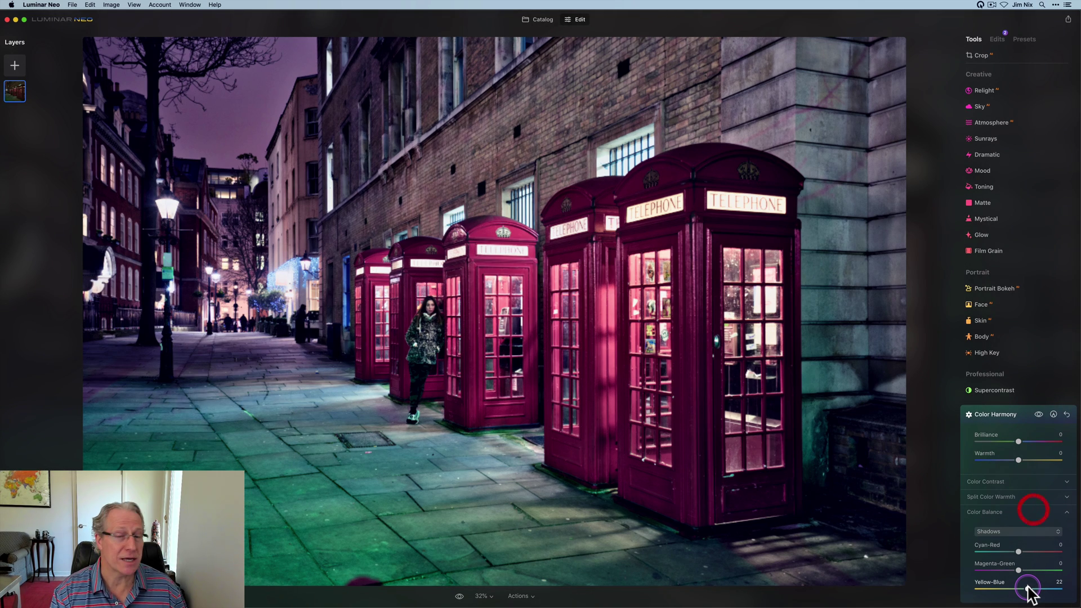
{"action": "left_click", "coordinate": [1039, 415]}
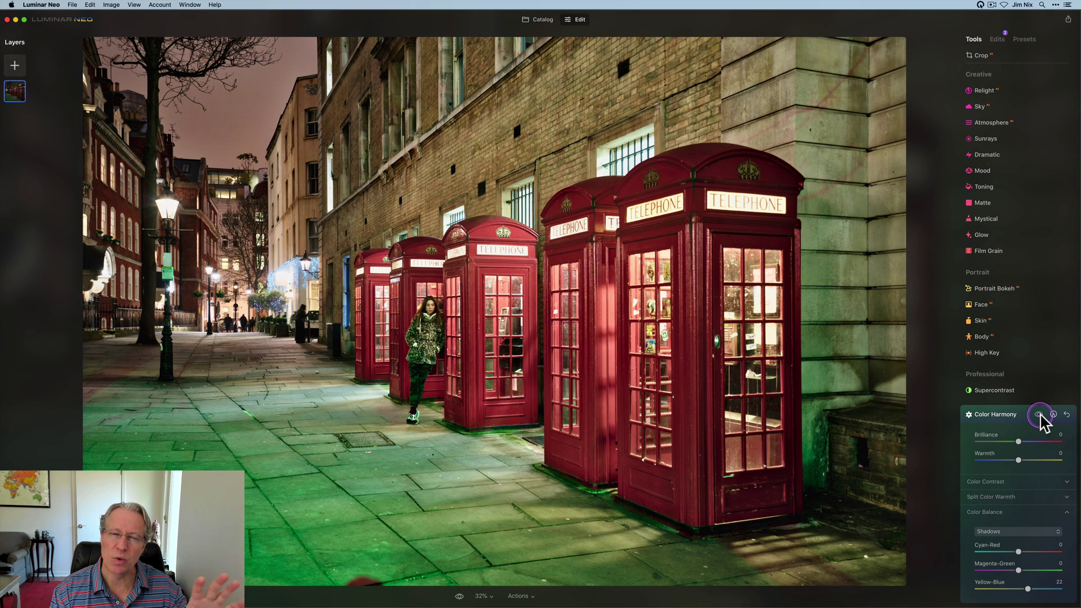
{"action": "left_click", "coordinate": [1038, 415]}
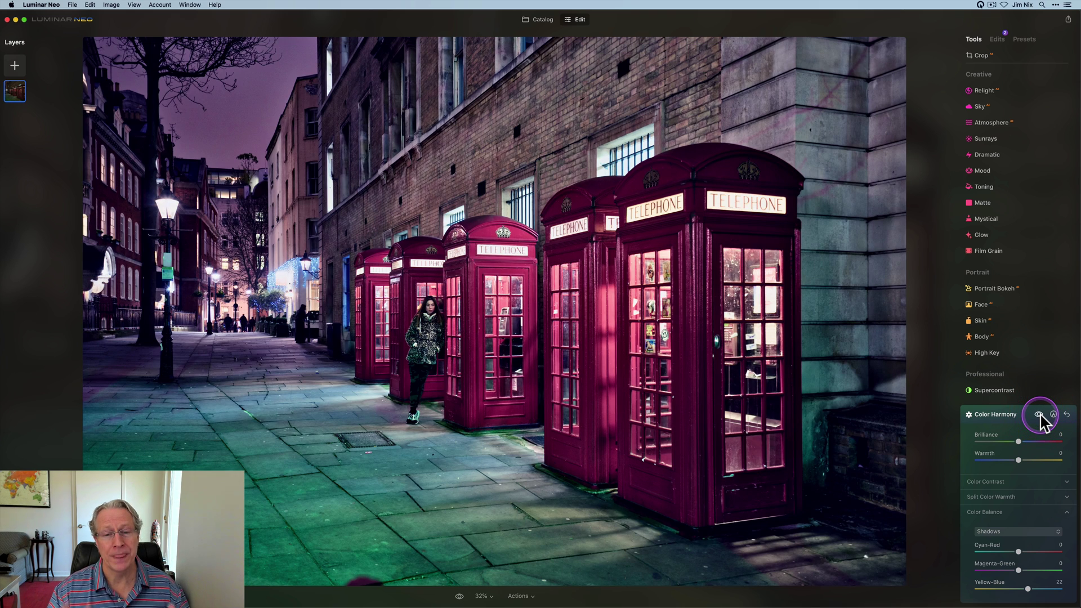